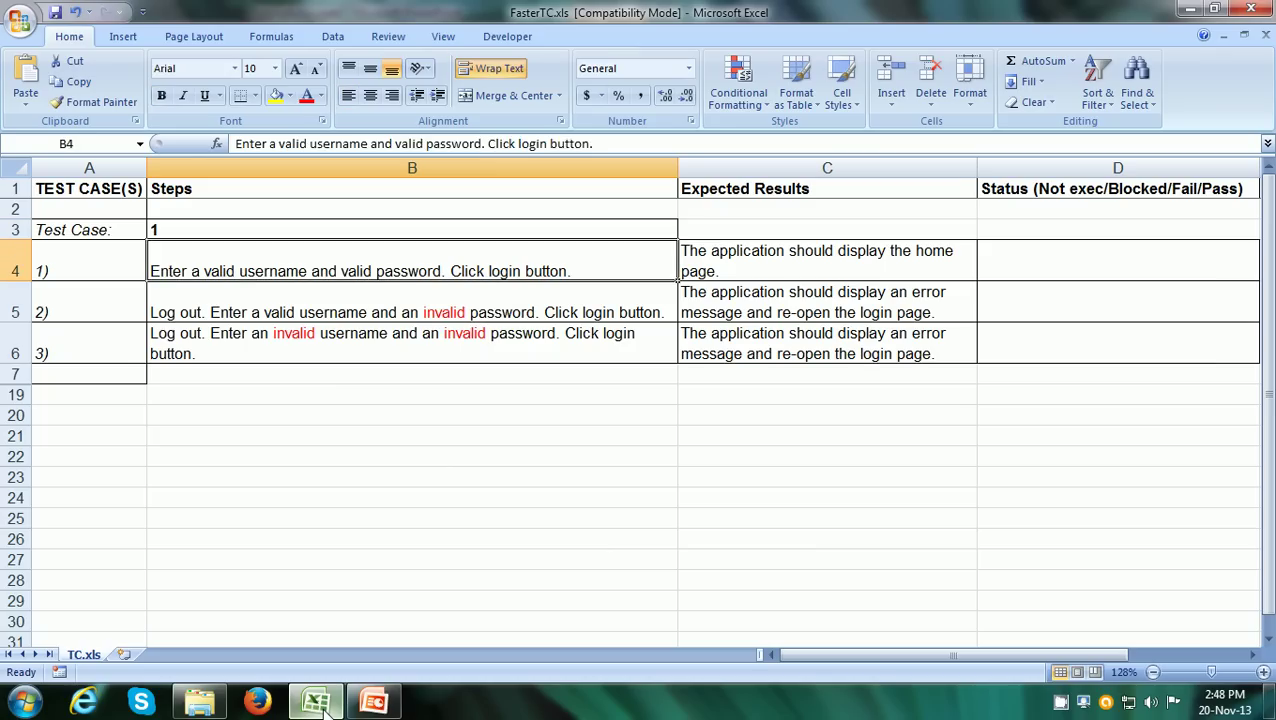
Review the three login steps of test case 1 in rows 4 to 6 together with their expected results
key("Down")
key("Down")
key("Up")
key("Up")
key("Up")
key("Right")
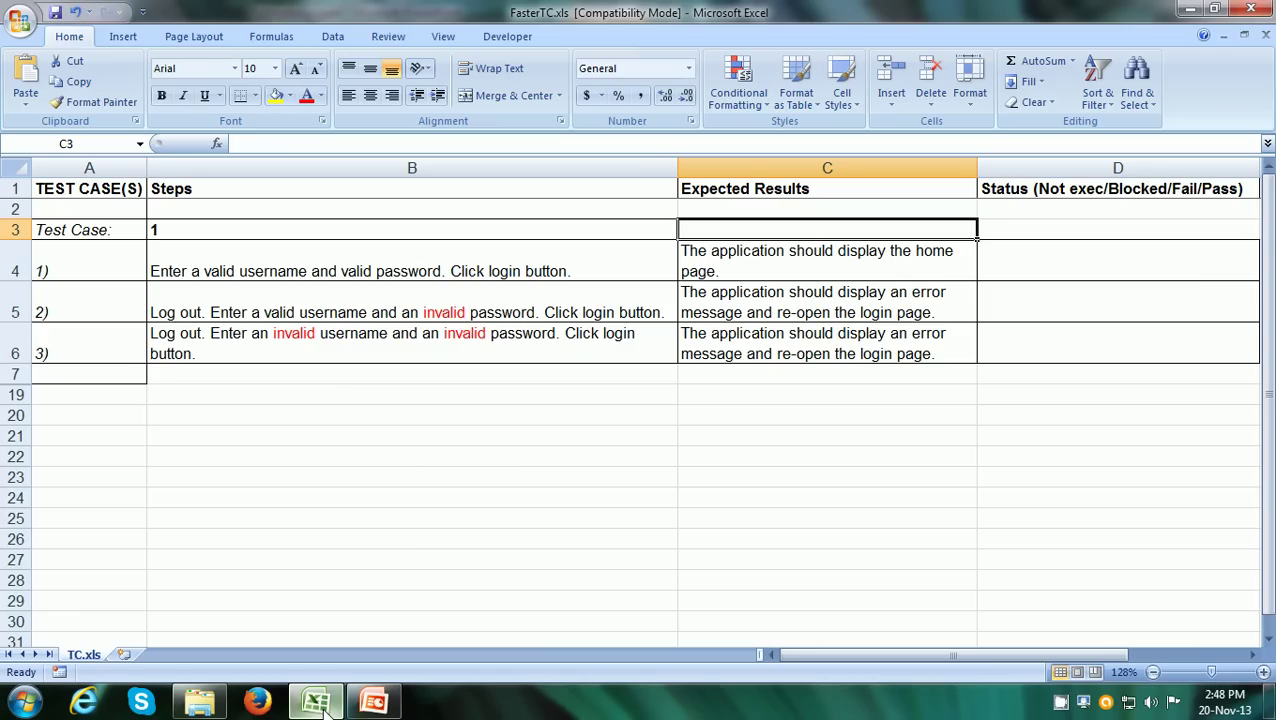
key("Left")
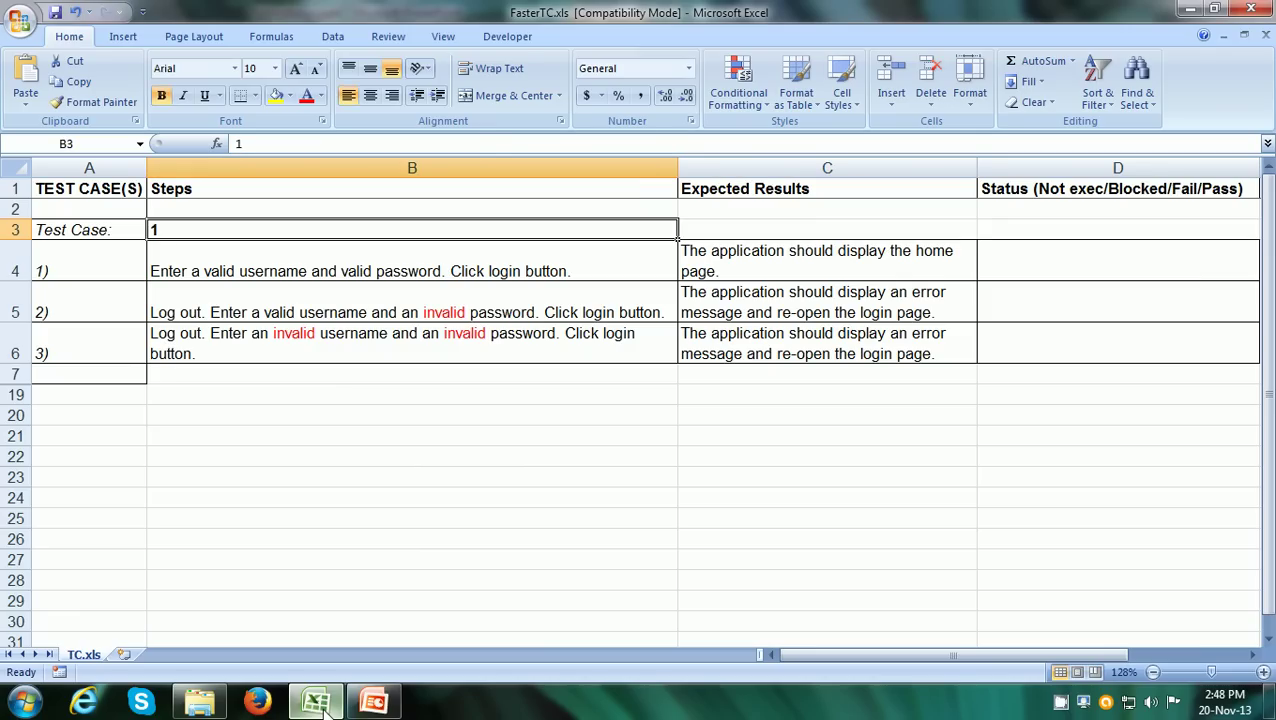
key("Down")
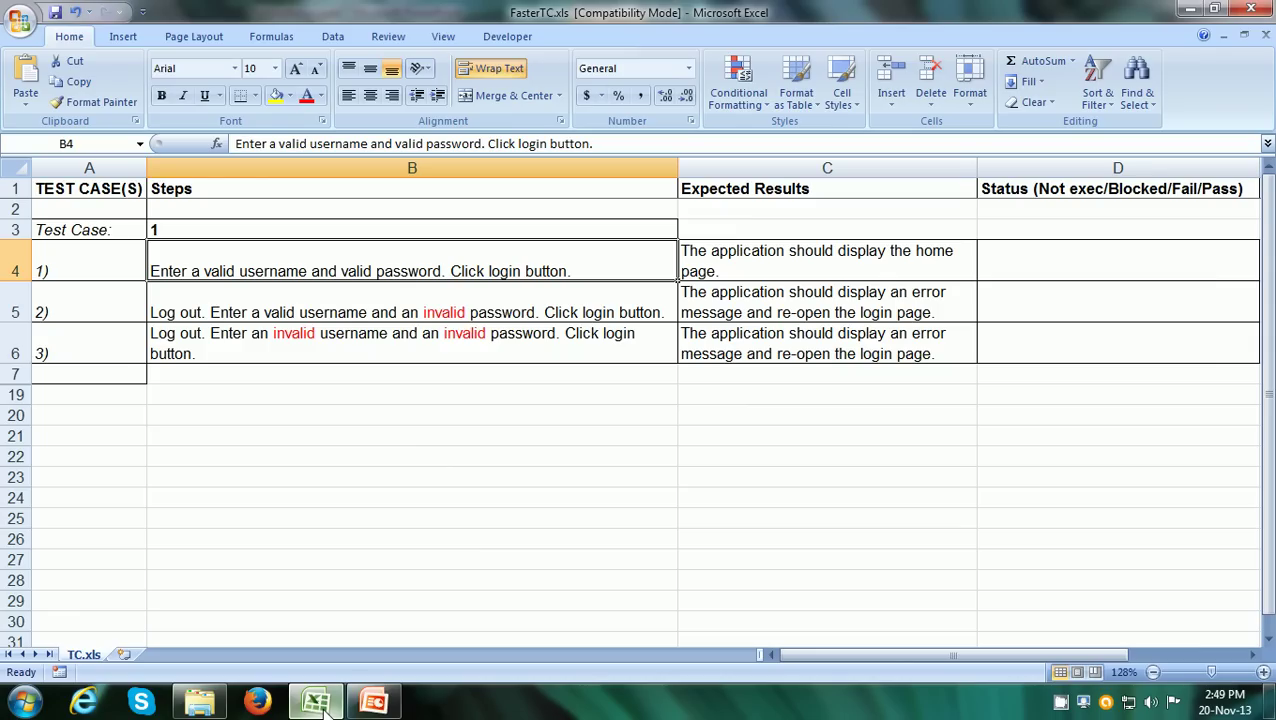
key("Right")
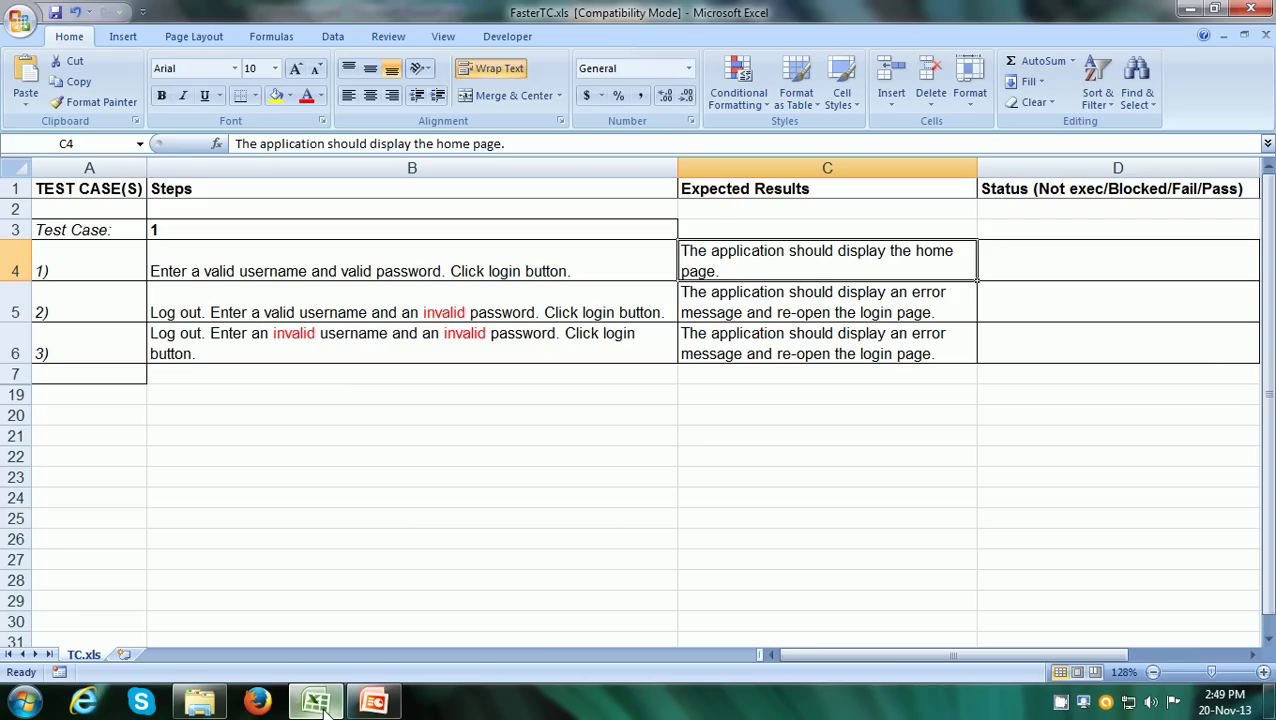
key("Left")
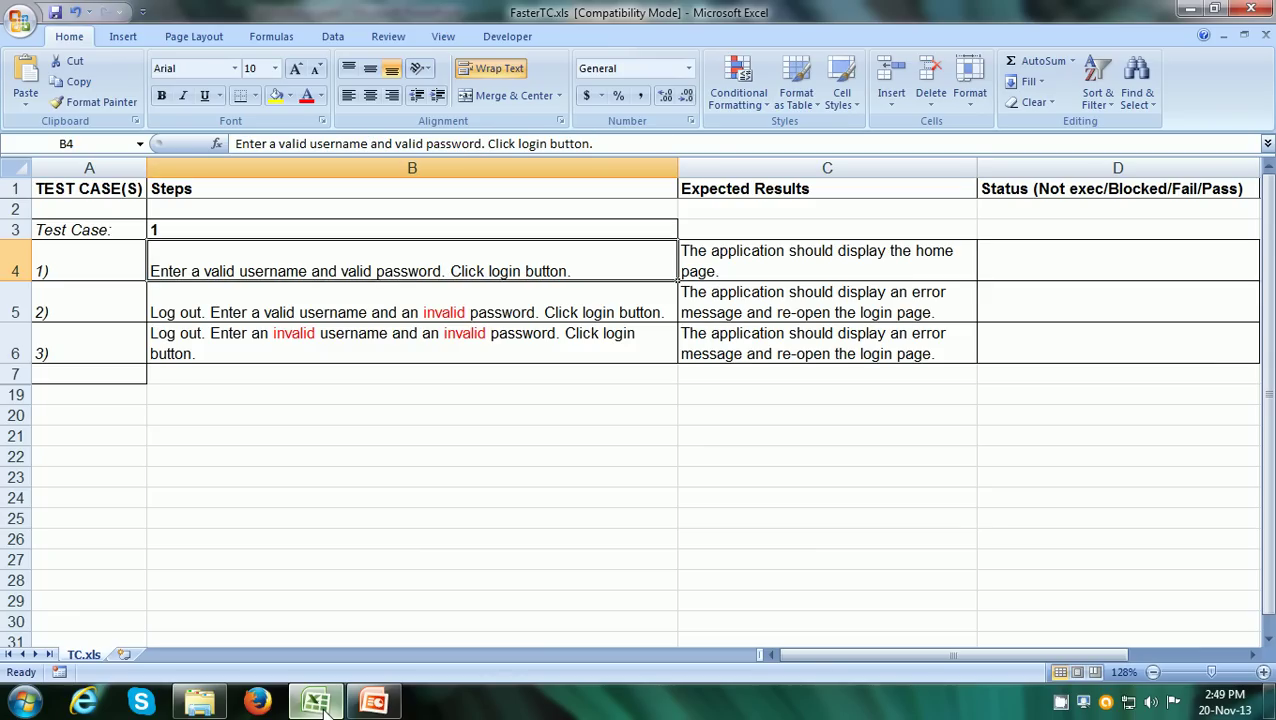
key("Down")
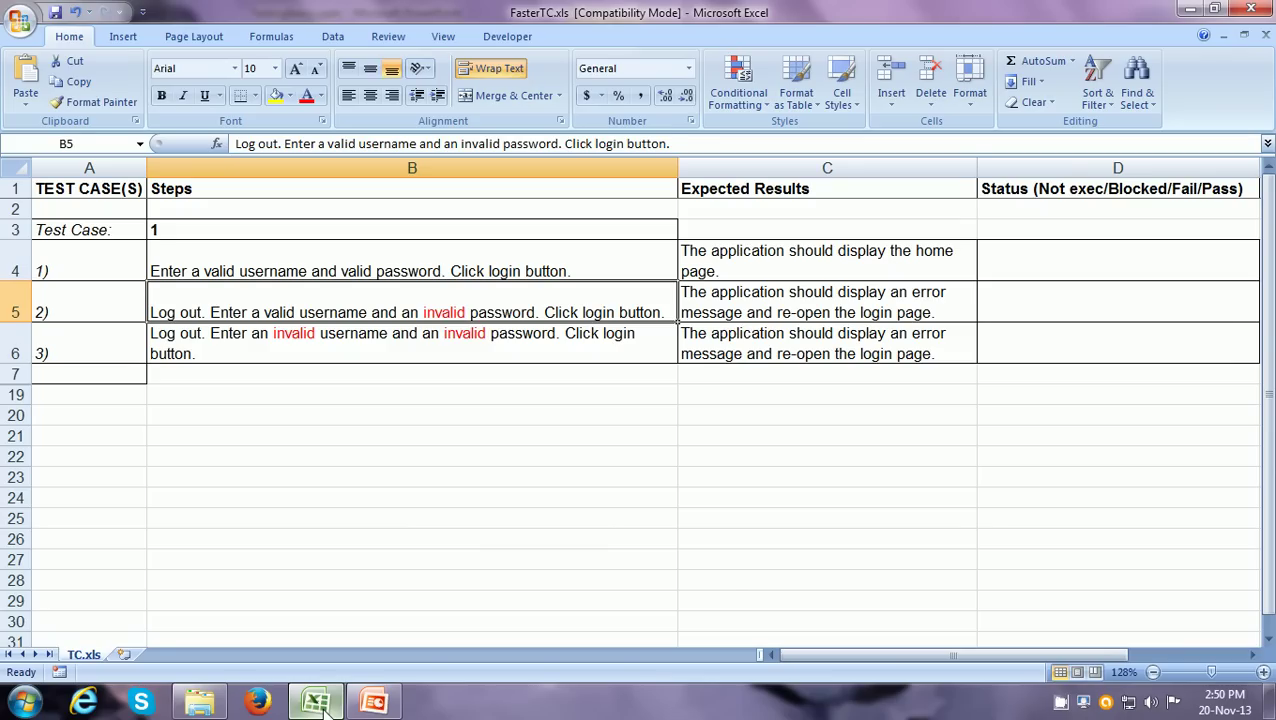
key("Right")
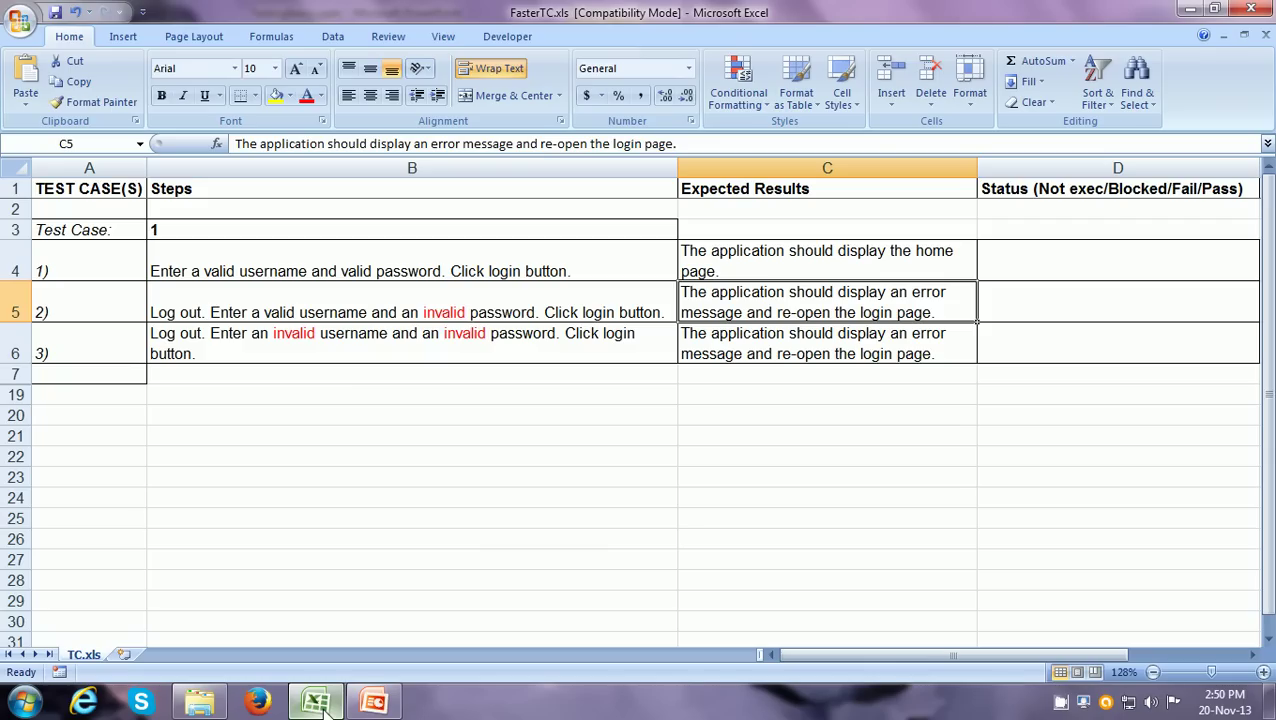
key("Left")
key("Down")
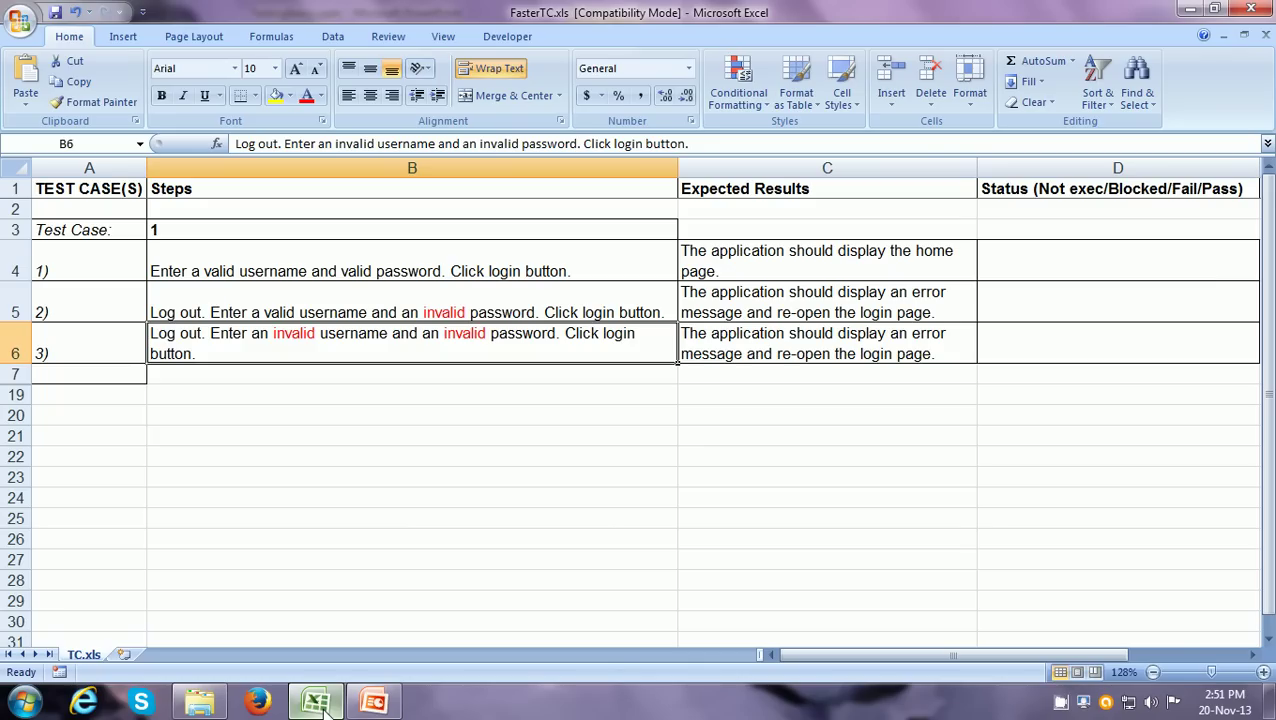
key("Tab")
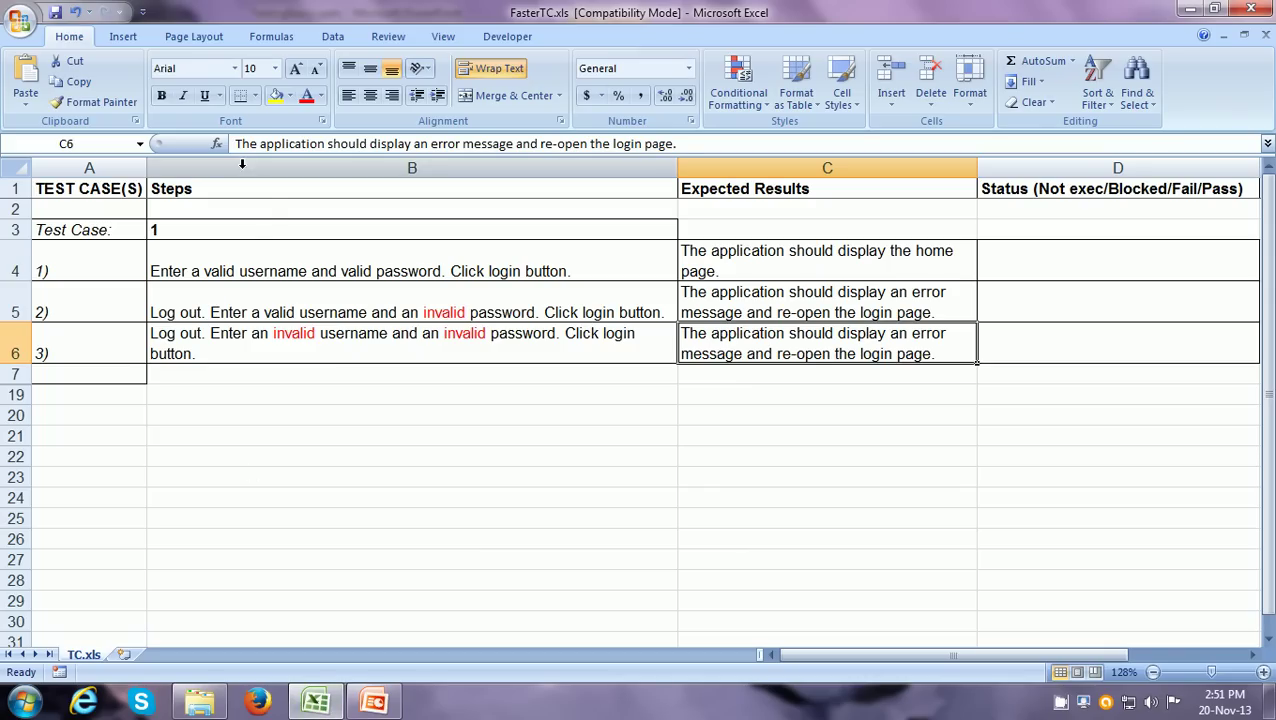
Compare the valid-login step of test case 1 with the invalid-login steps and their expected error results
left_click(253, 255)
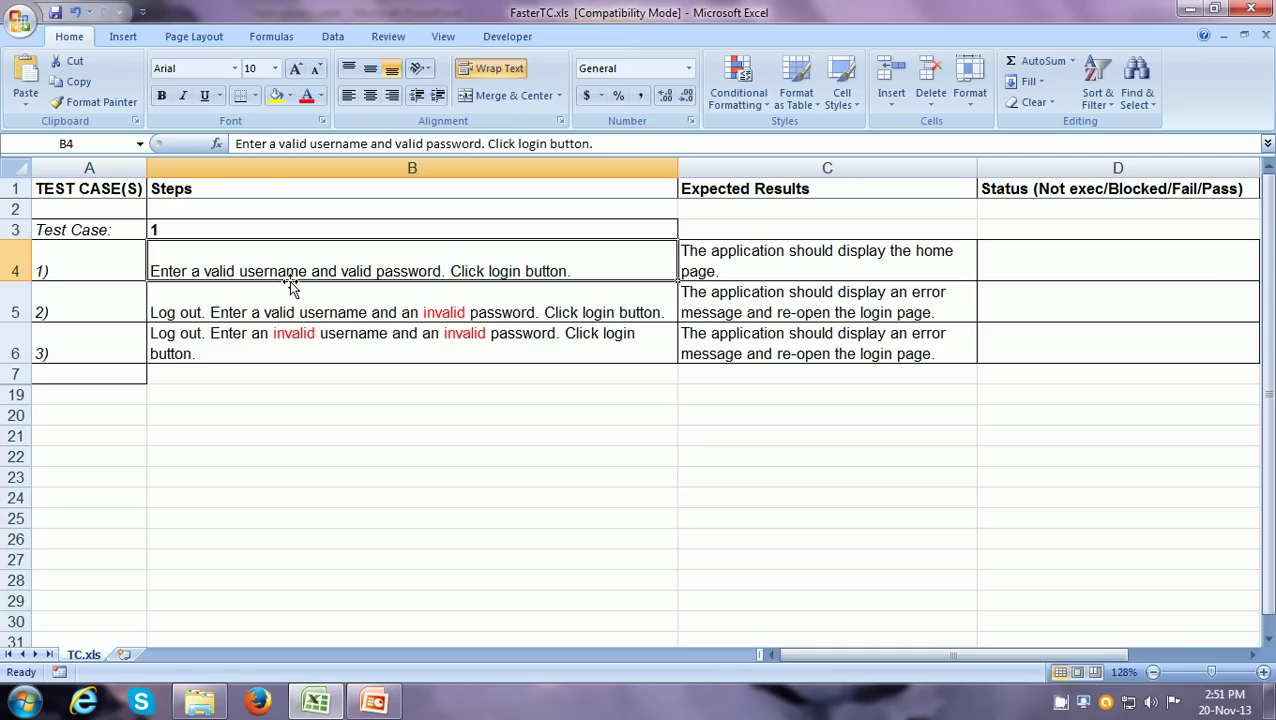
left_click(271, 305)
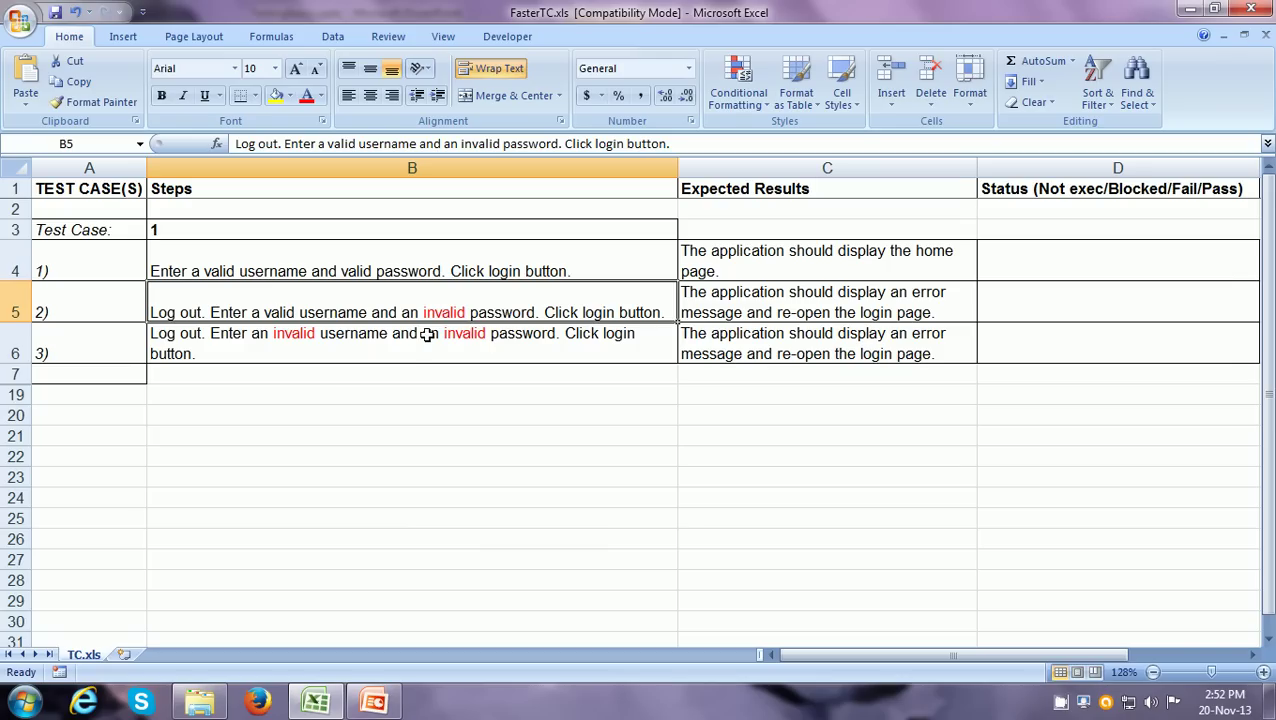
left_click(808, 314)
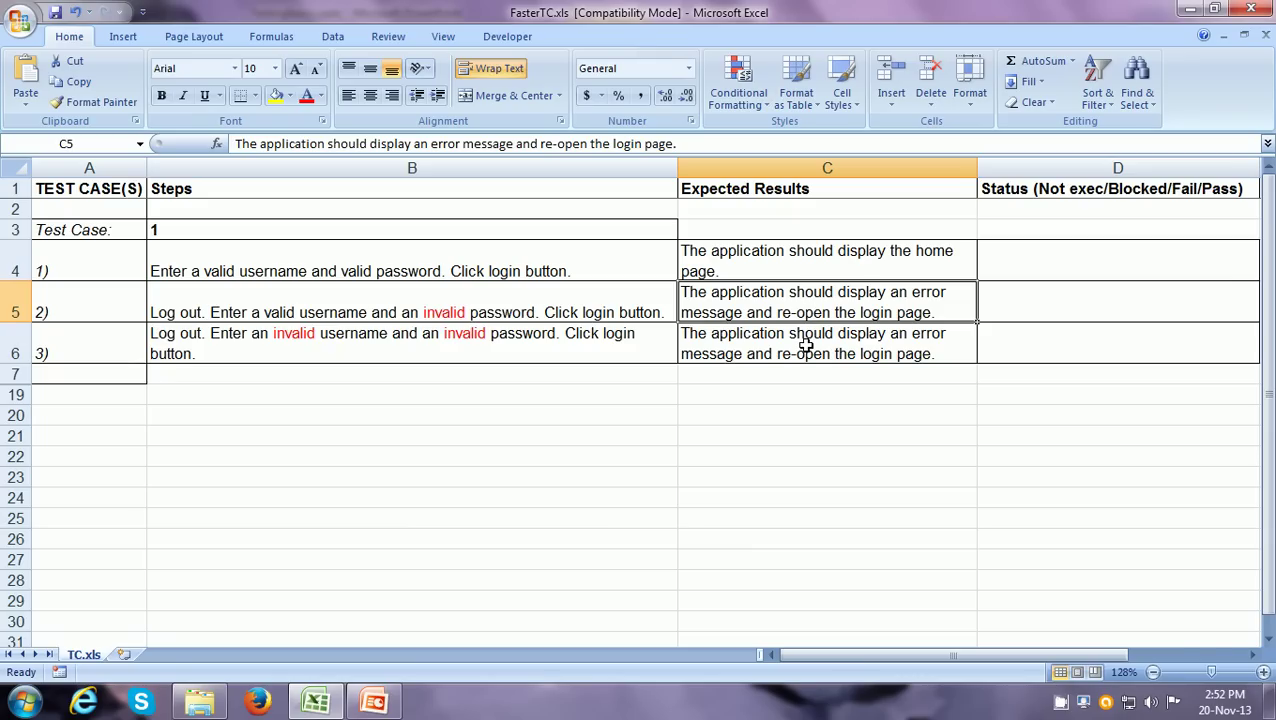
left_click(806, 346)
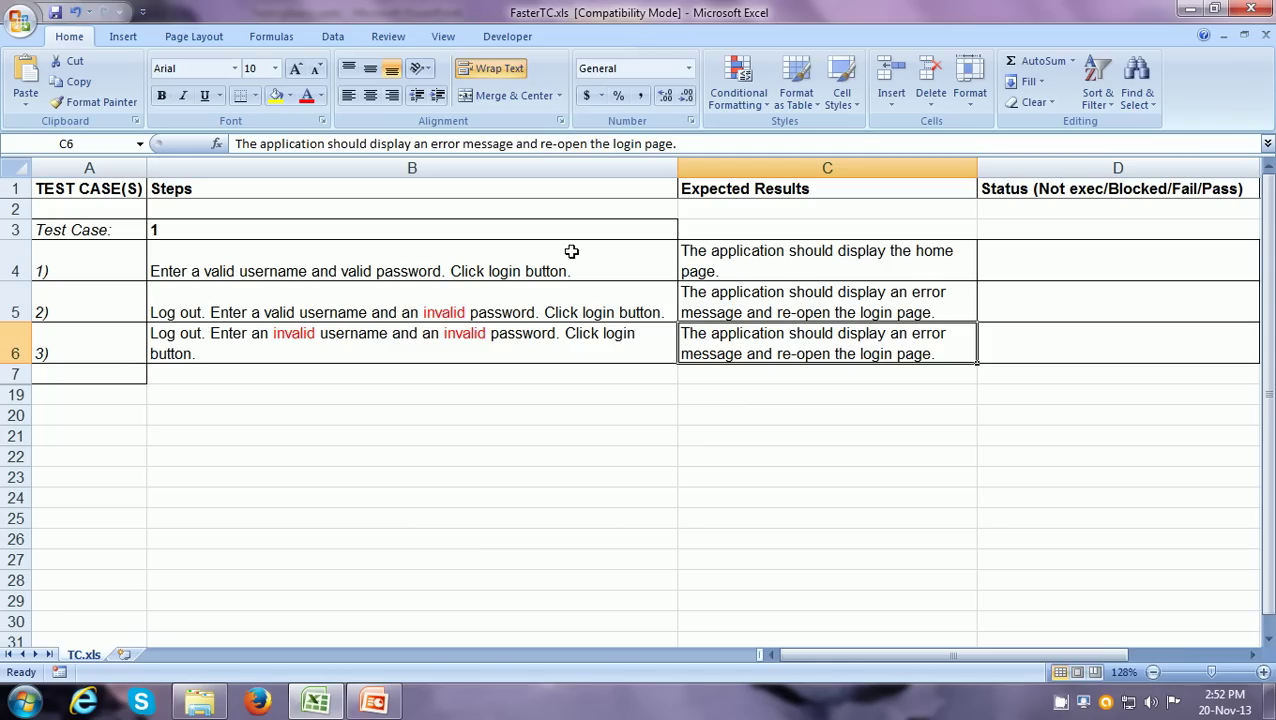
left_click(616, 268)
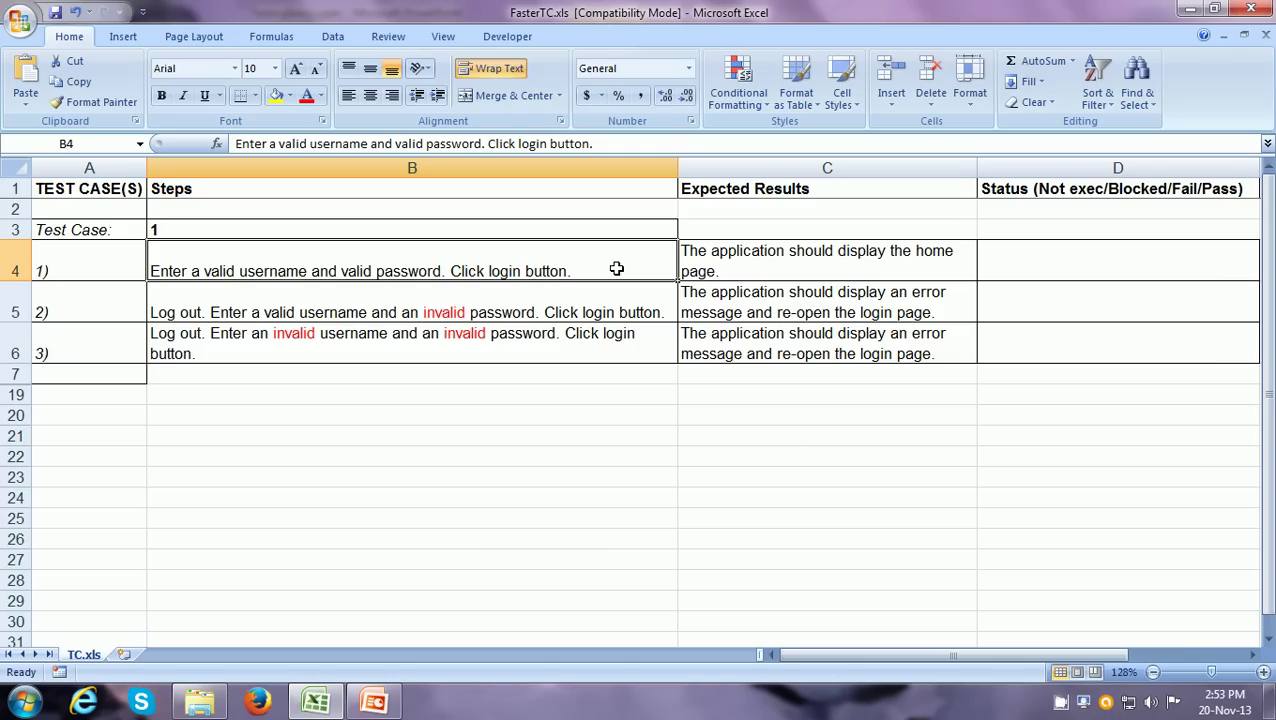
Unhide the rows between 7 and 19 below test case 1
left_click(15, 374)
left_click(16, 395, "shift")
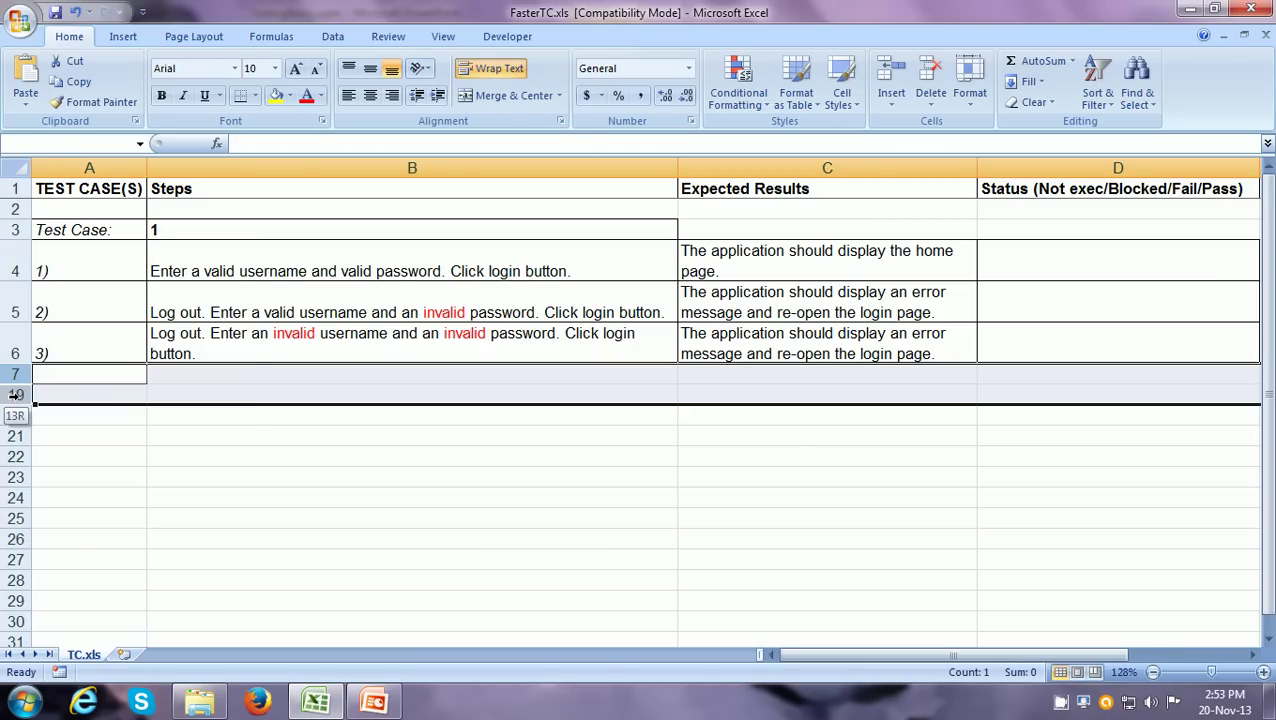
right_click(19, 395)
left_click(70, 618)
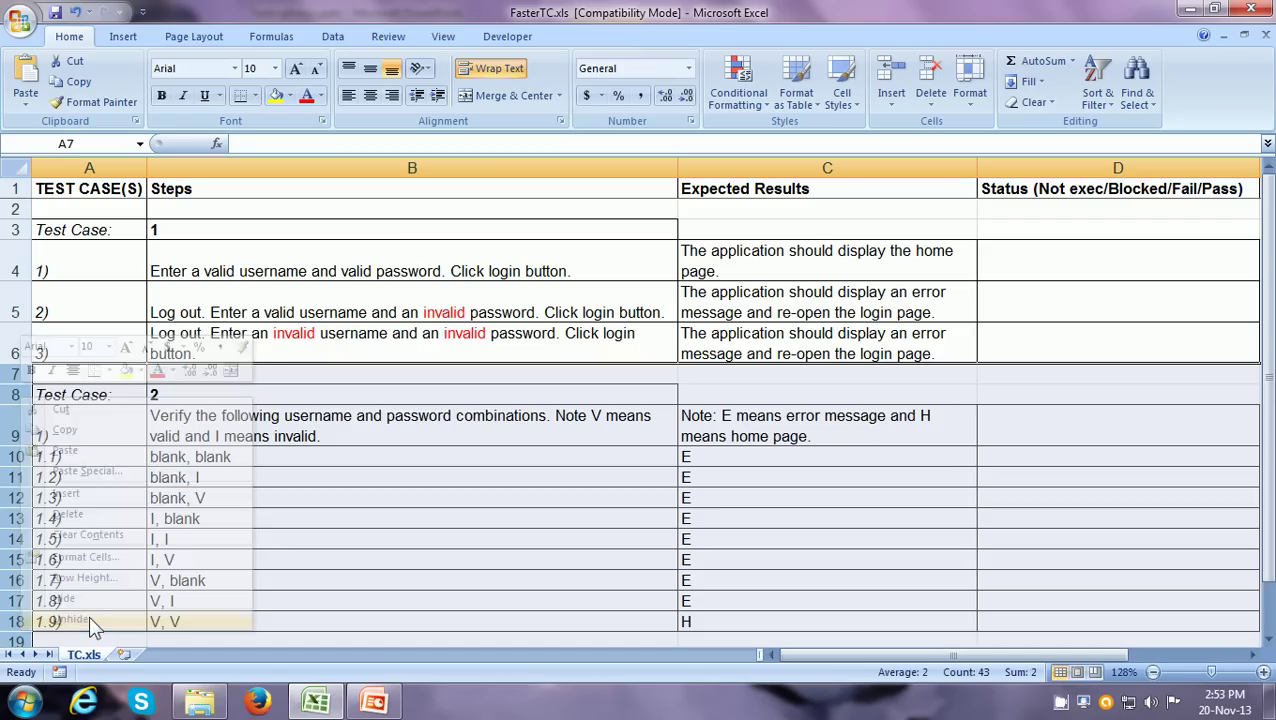
Examine the heading of test case 2 and the notes in row 9 explaining the V, I, E and H abbreviations
left_click(112, 399)
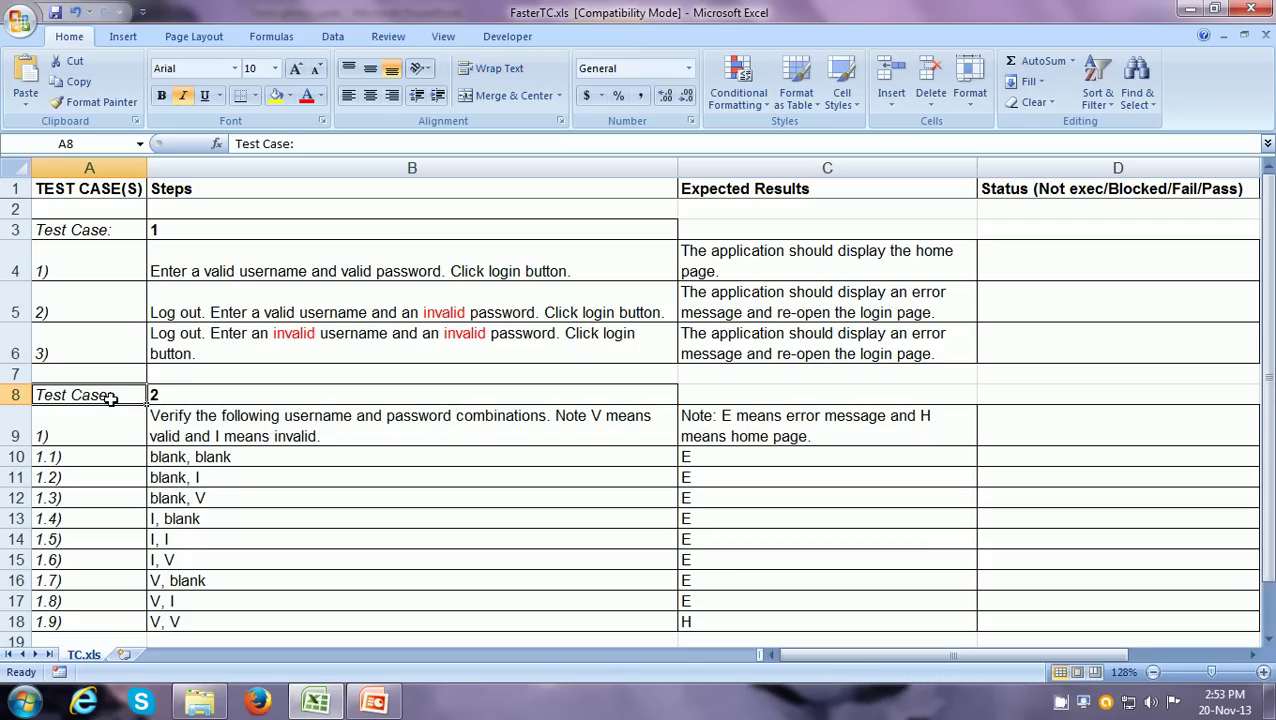
left_click(188, 392)
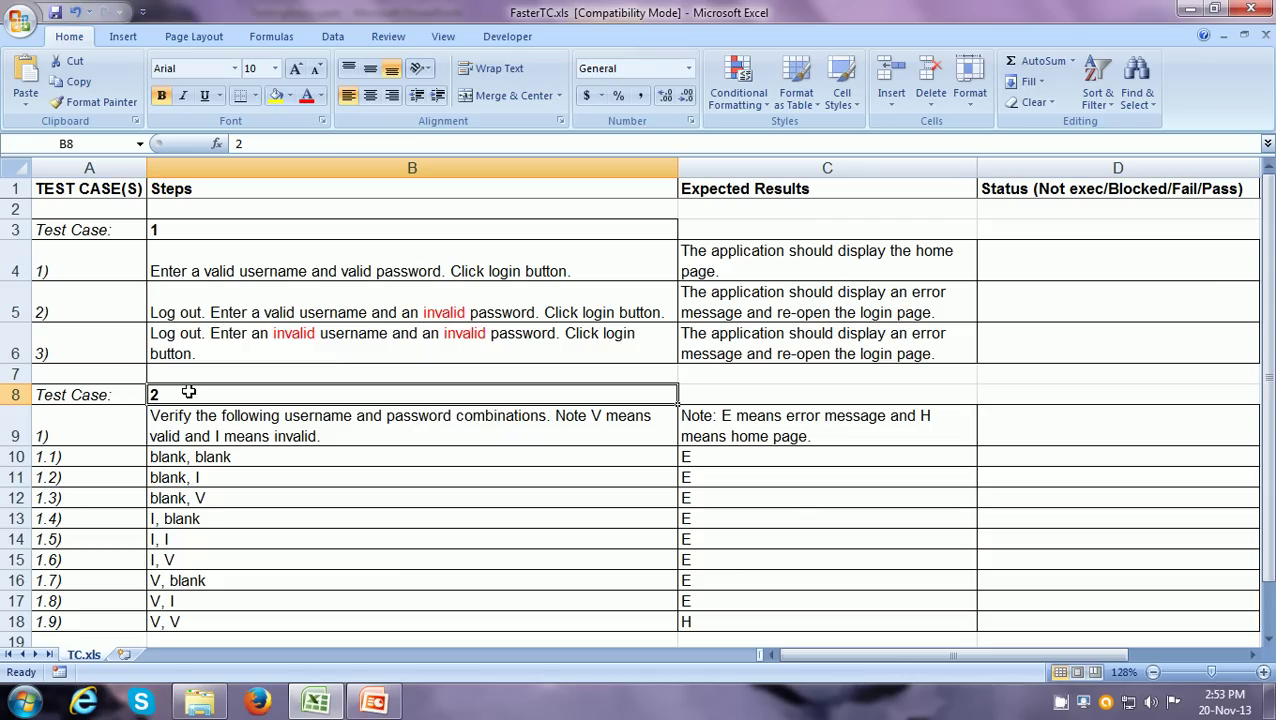
left_click(127, 433)
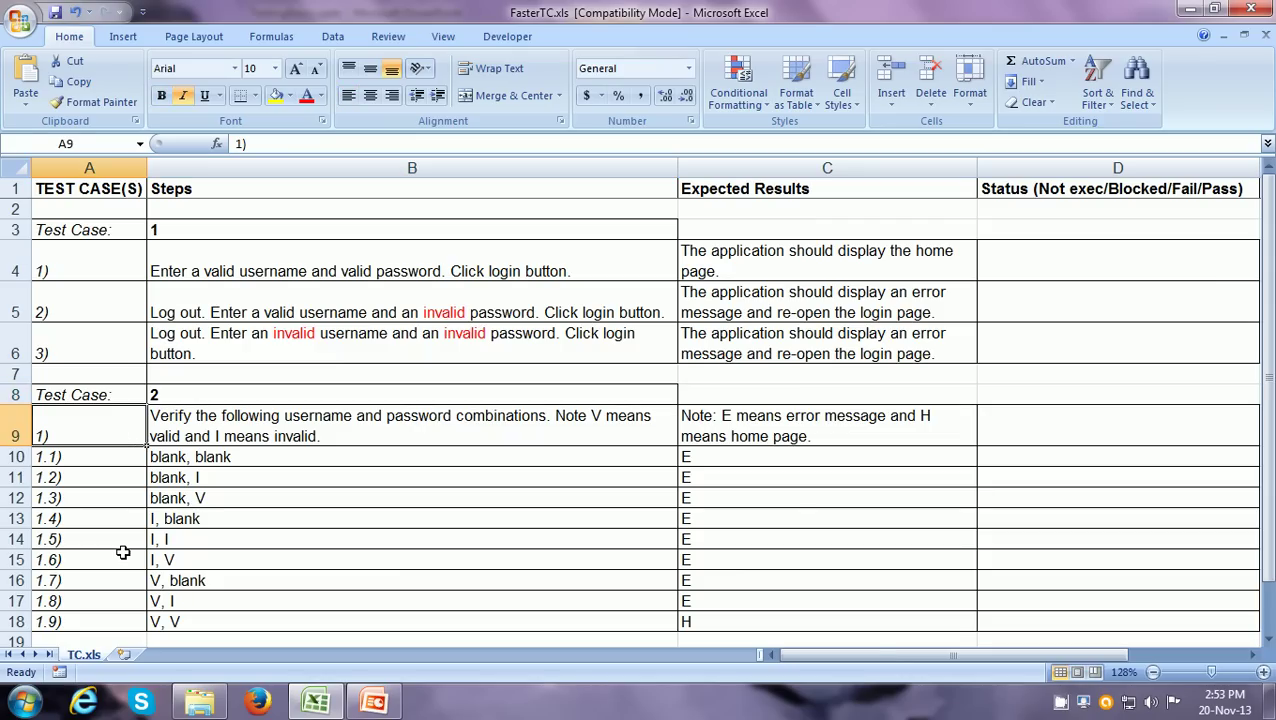
left_click(244, 424)
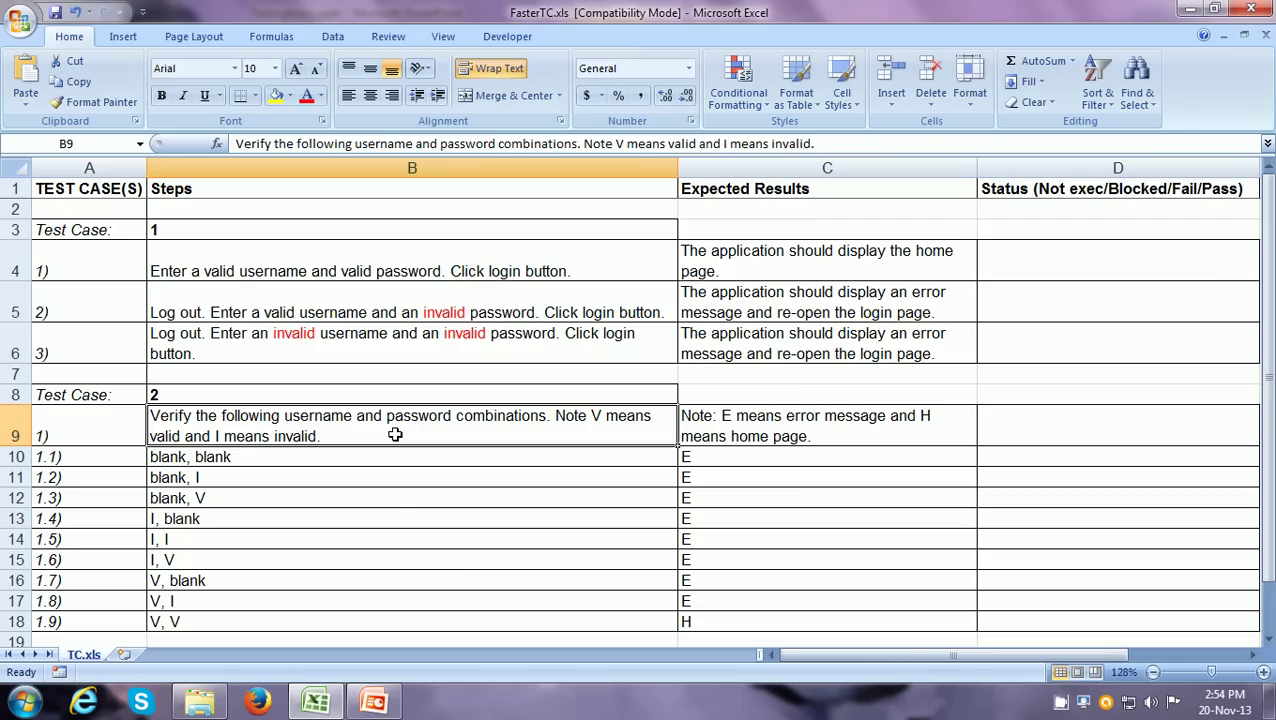
left_click(867, 437)
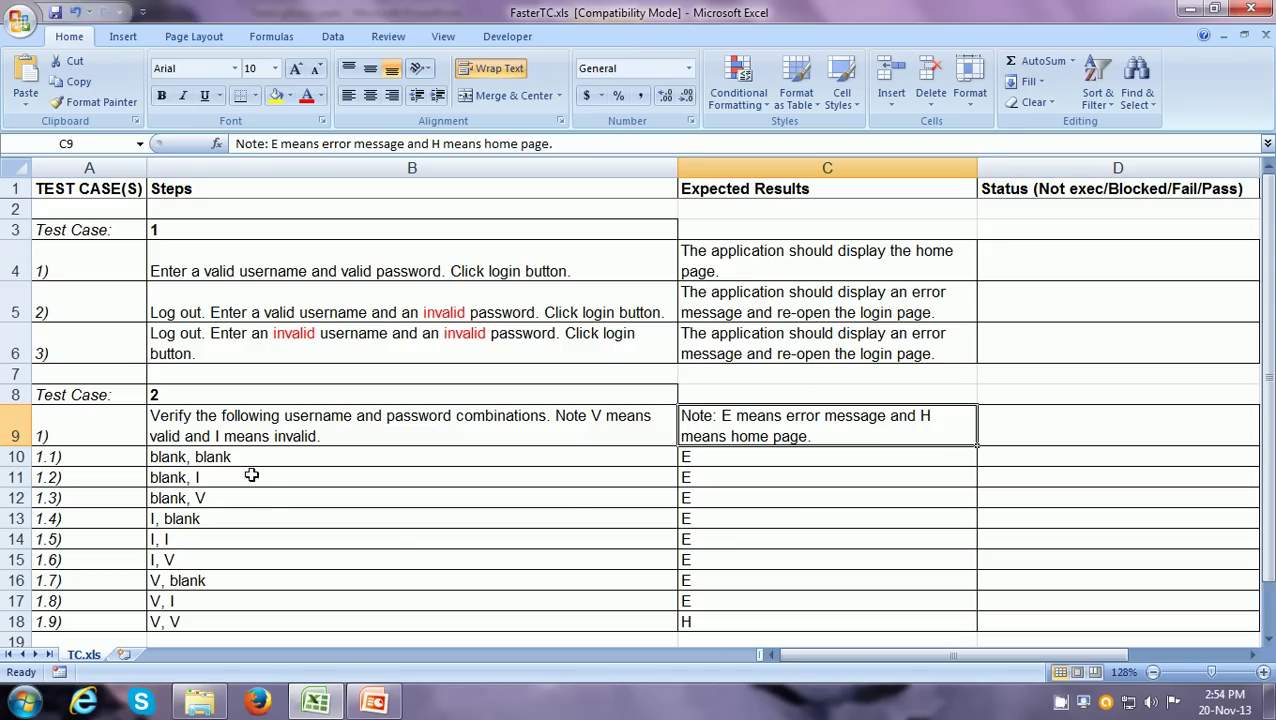
left_click(245, 418)
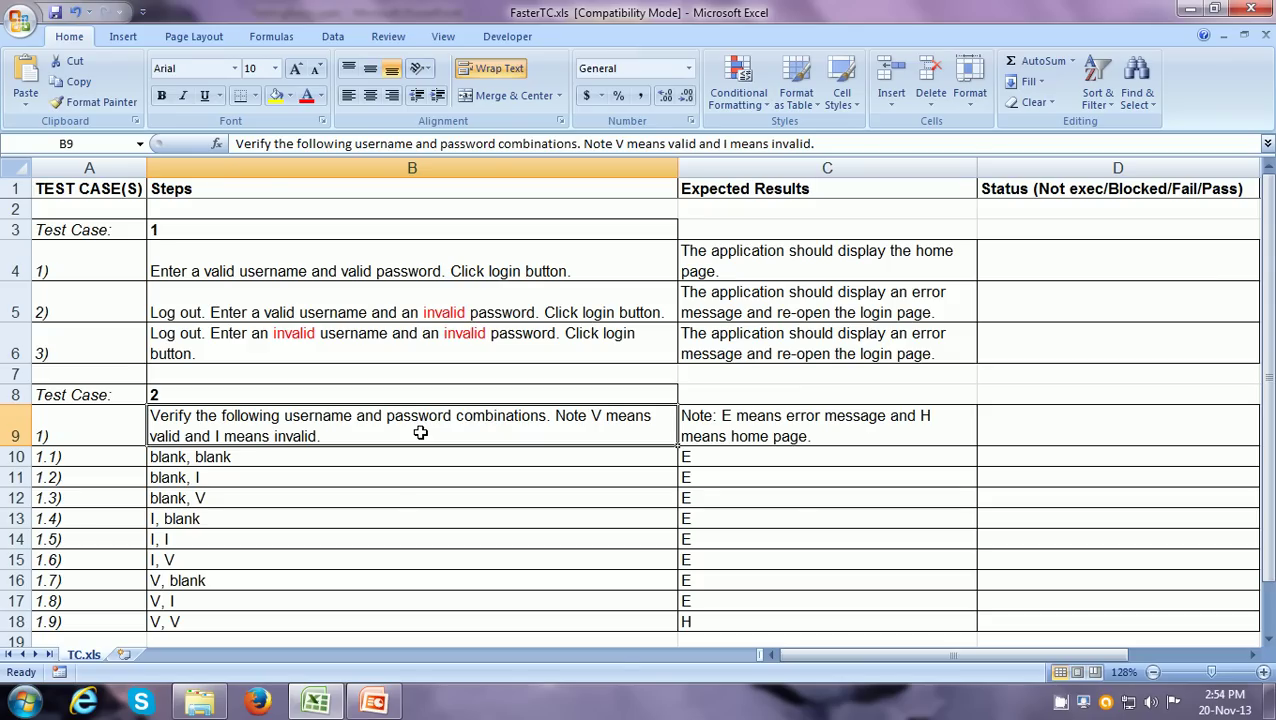
Go through the username and password combinations in rows 10 to 18 and check their expected results
left_click(197, 457)
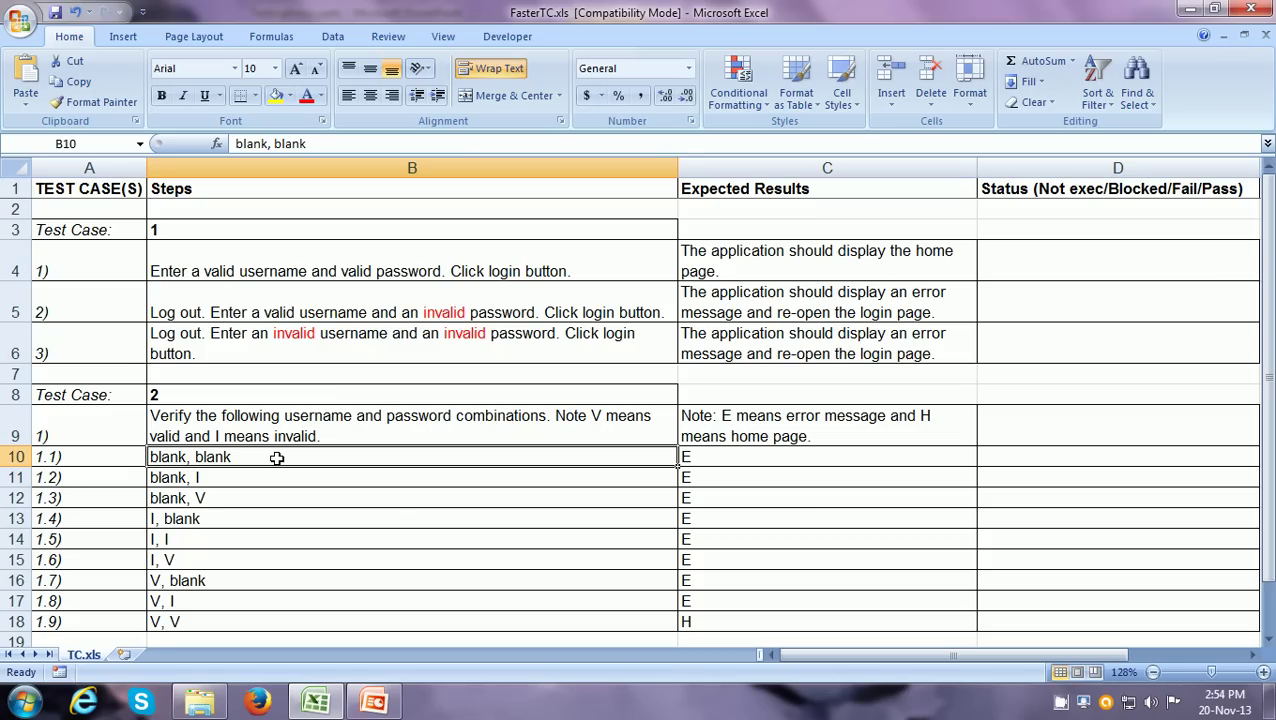
key("Tab")
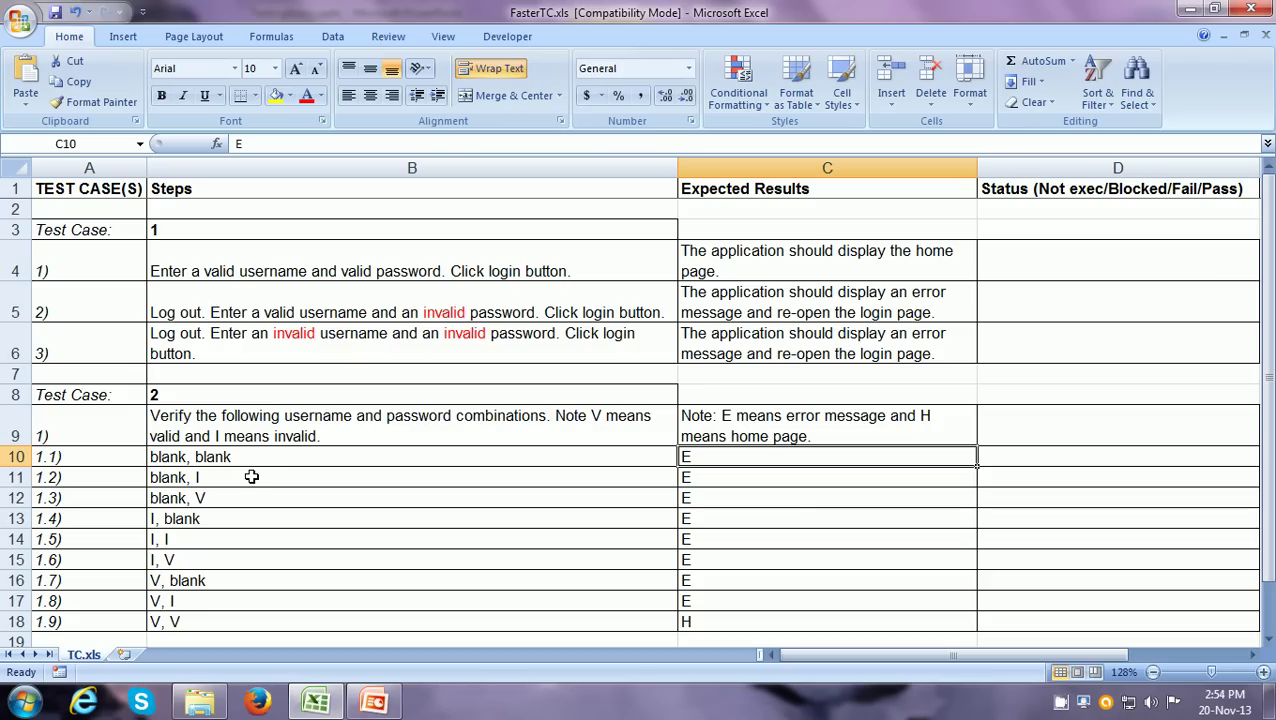
left_click(250, 476)
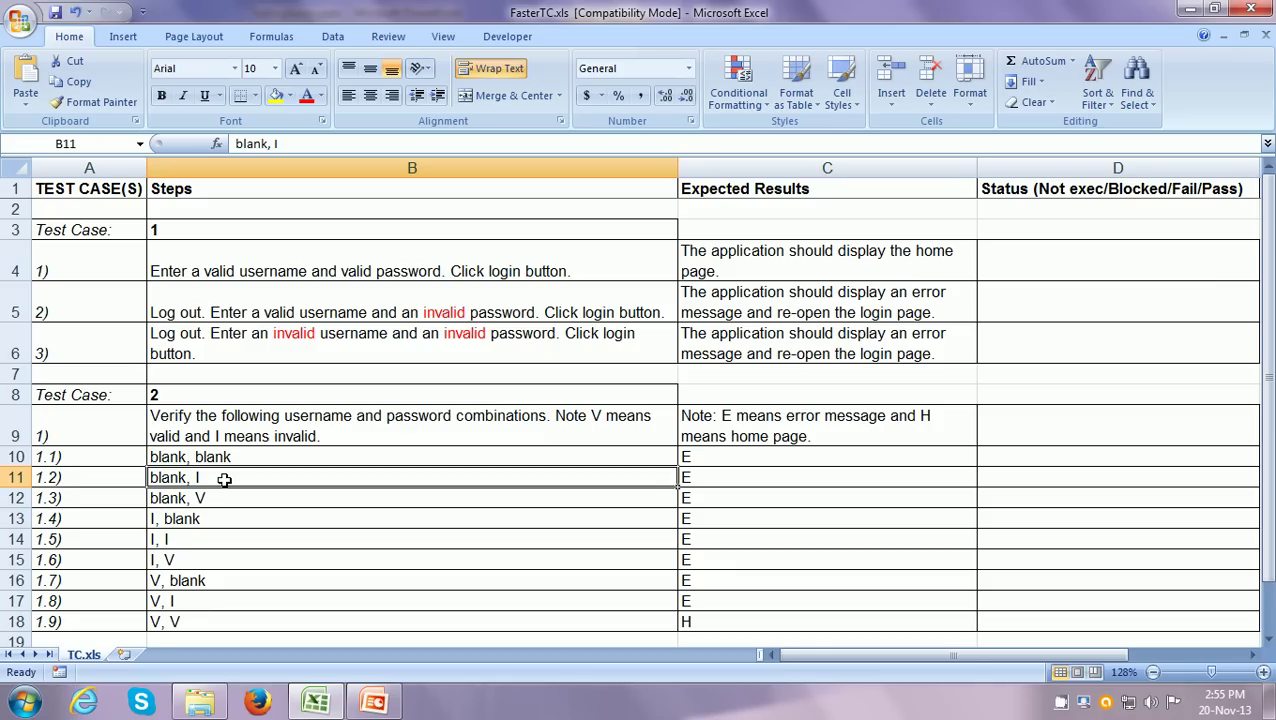
key("Right")
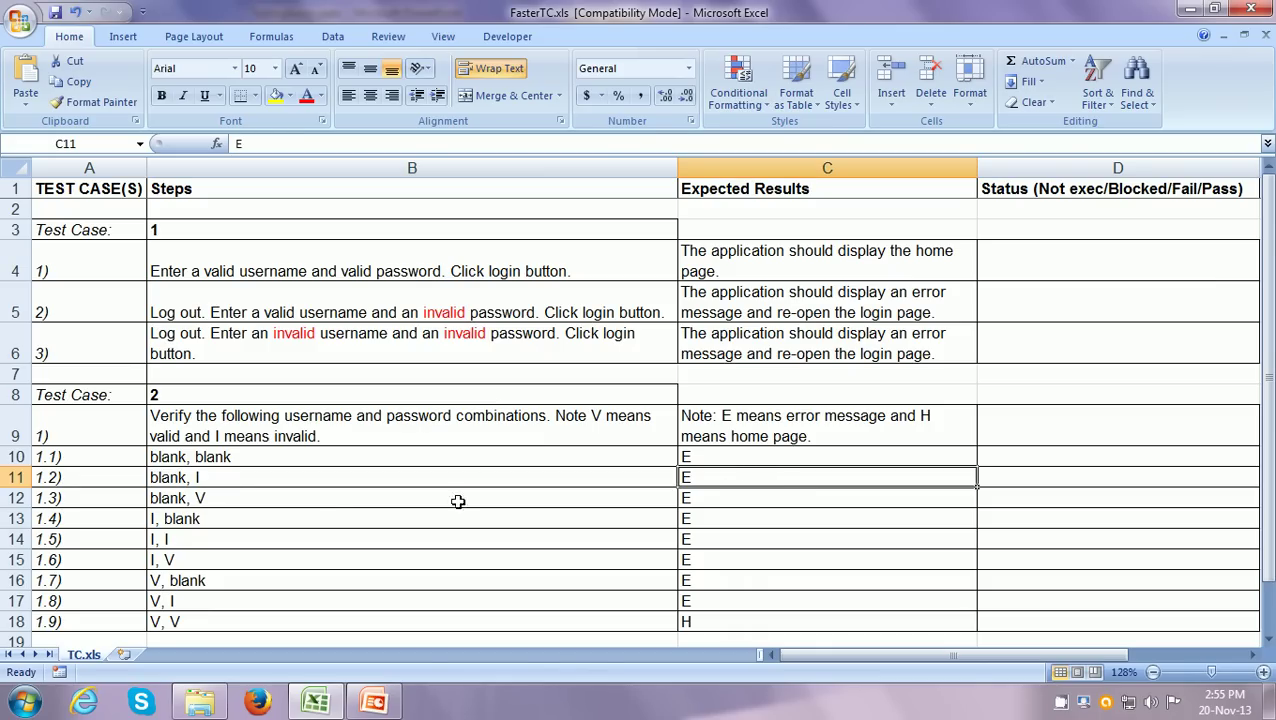
left_click(305, 501)
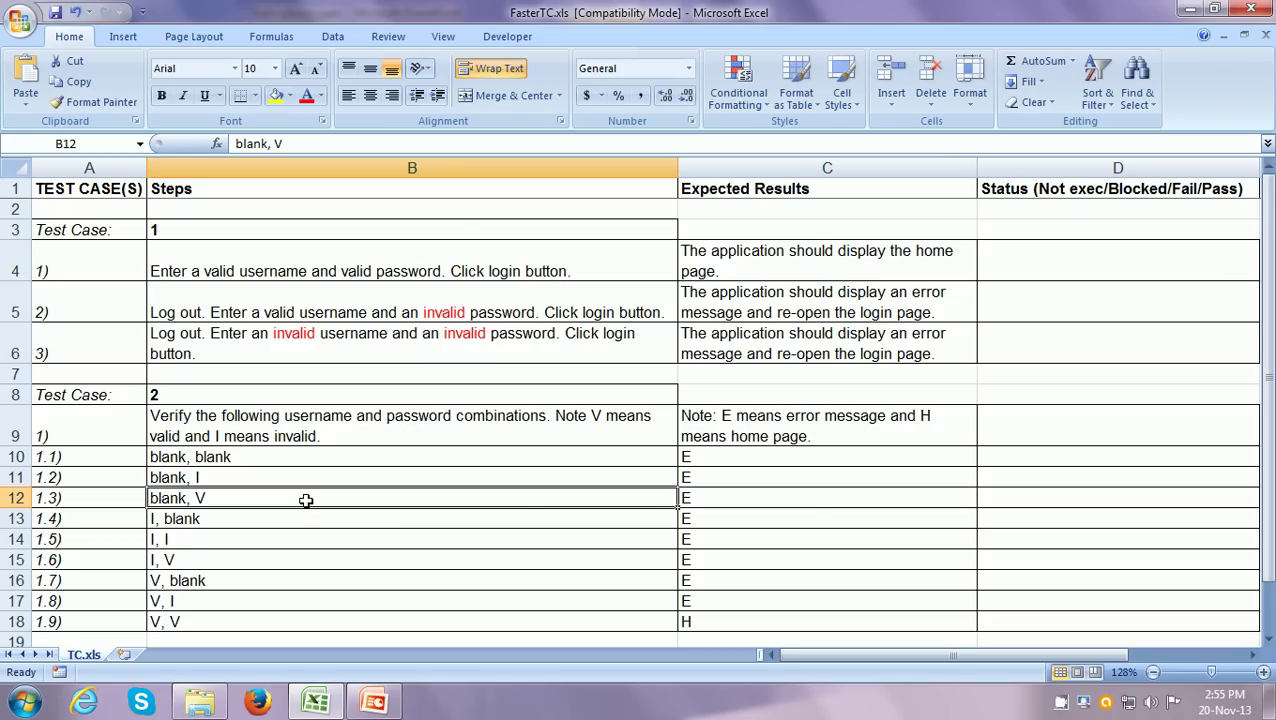
left_click(724, 504)
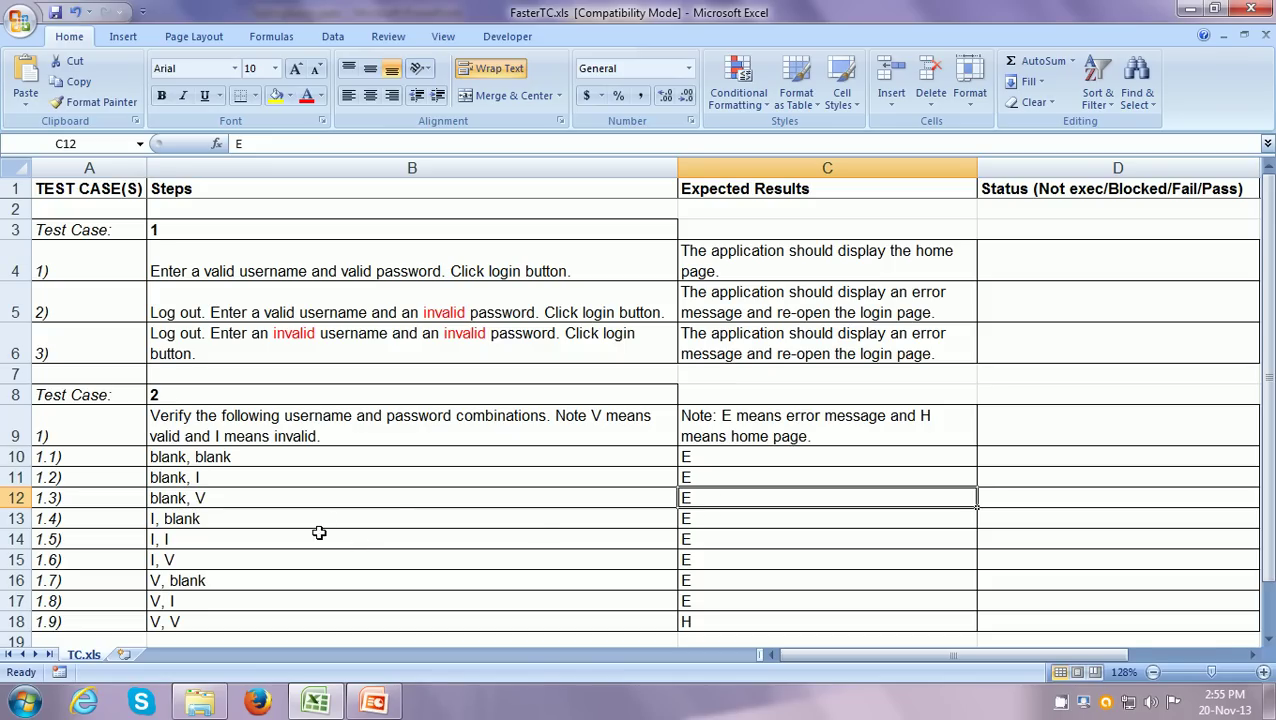
left_click(264, 604)
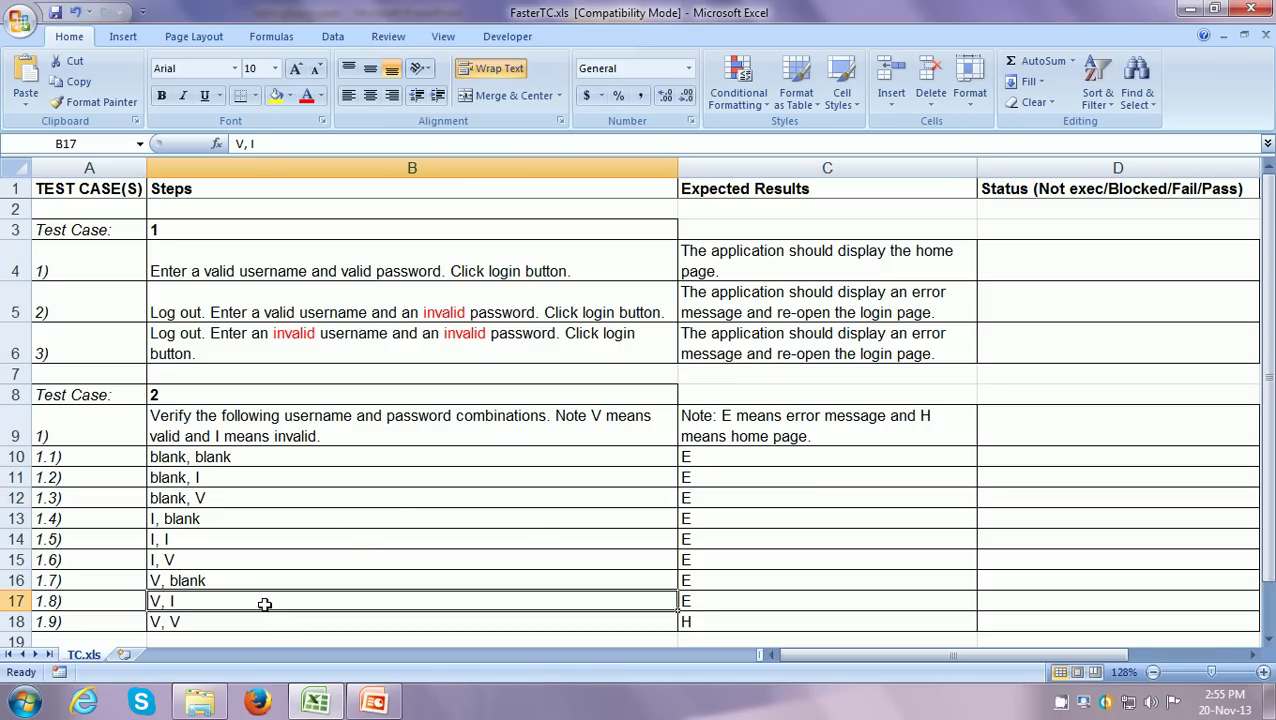
left_click(191, 621)
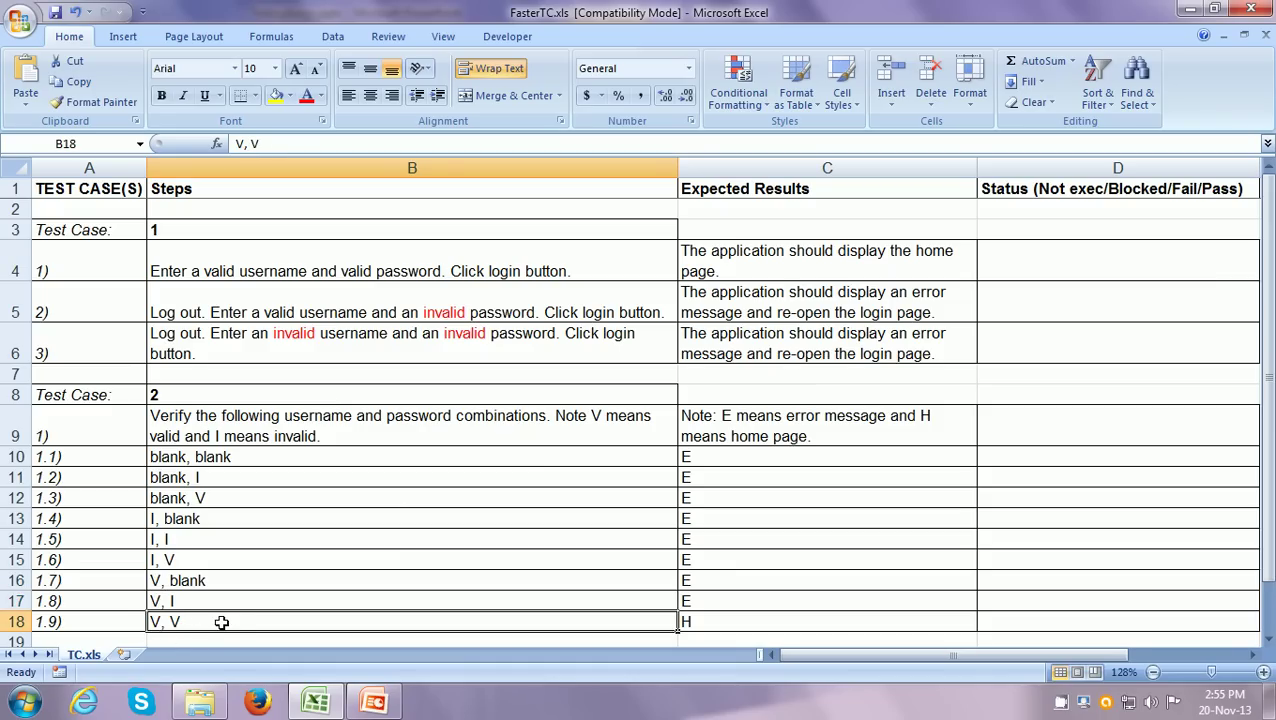
left_click(736, 623)
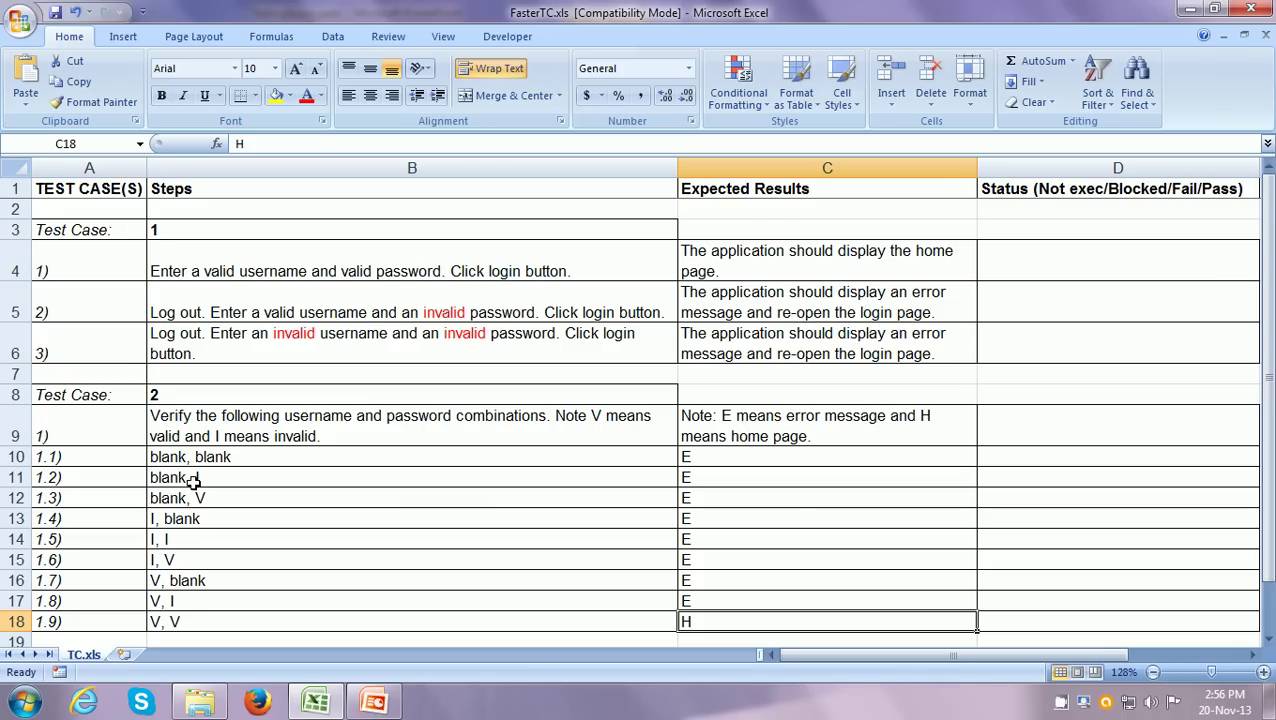
Inspect combinations 1.5 and 1.6, and select the three blank-username combinations in B10:B12
left_click(186, 540)
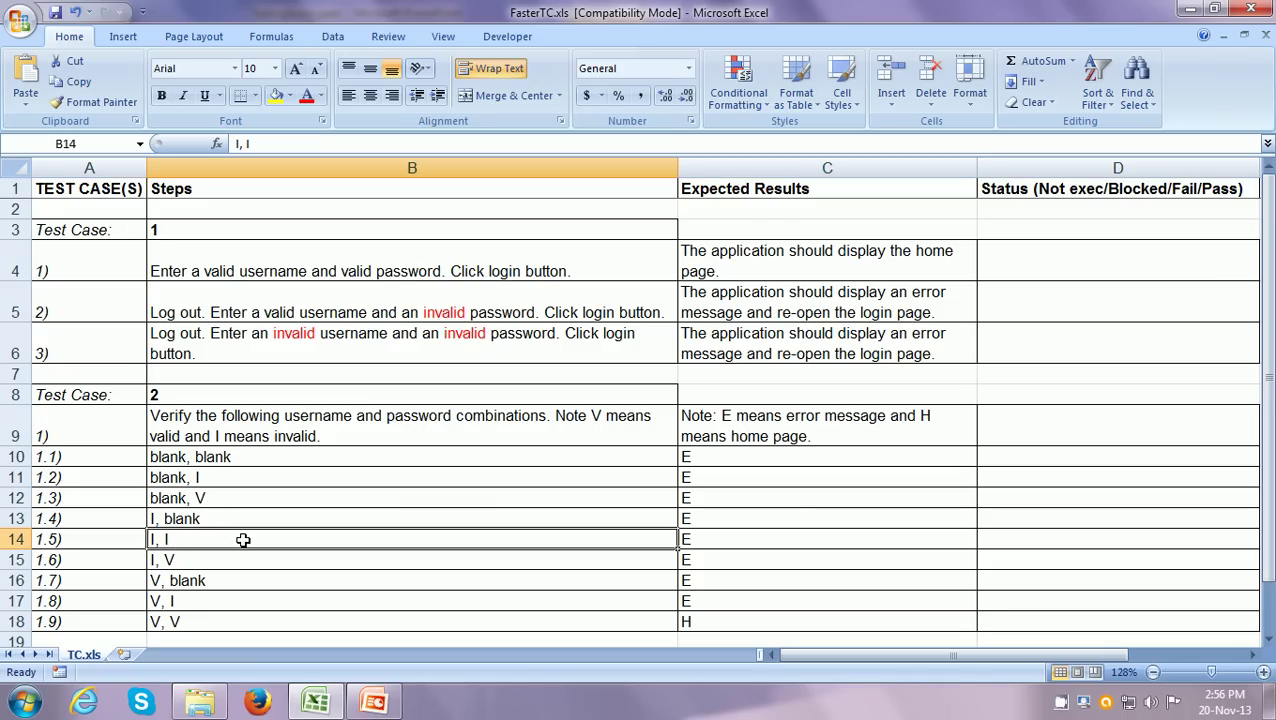
left_click(215, 562)
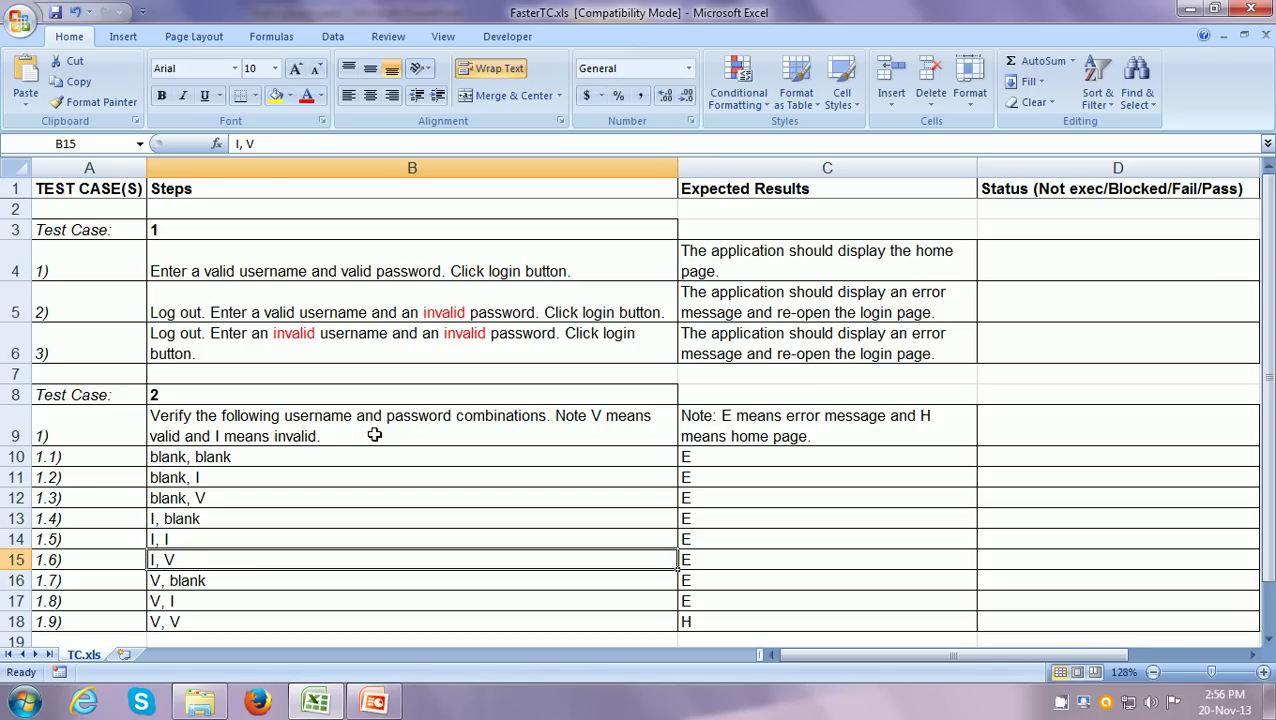
left_click(330, 461)
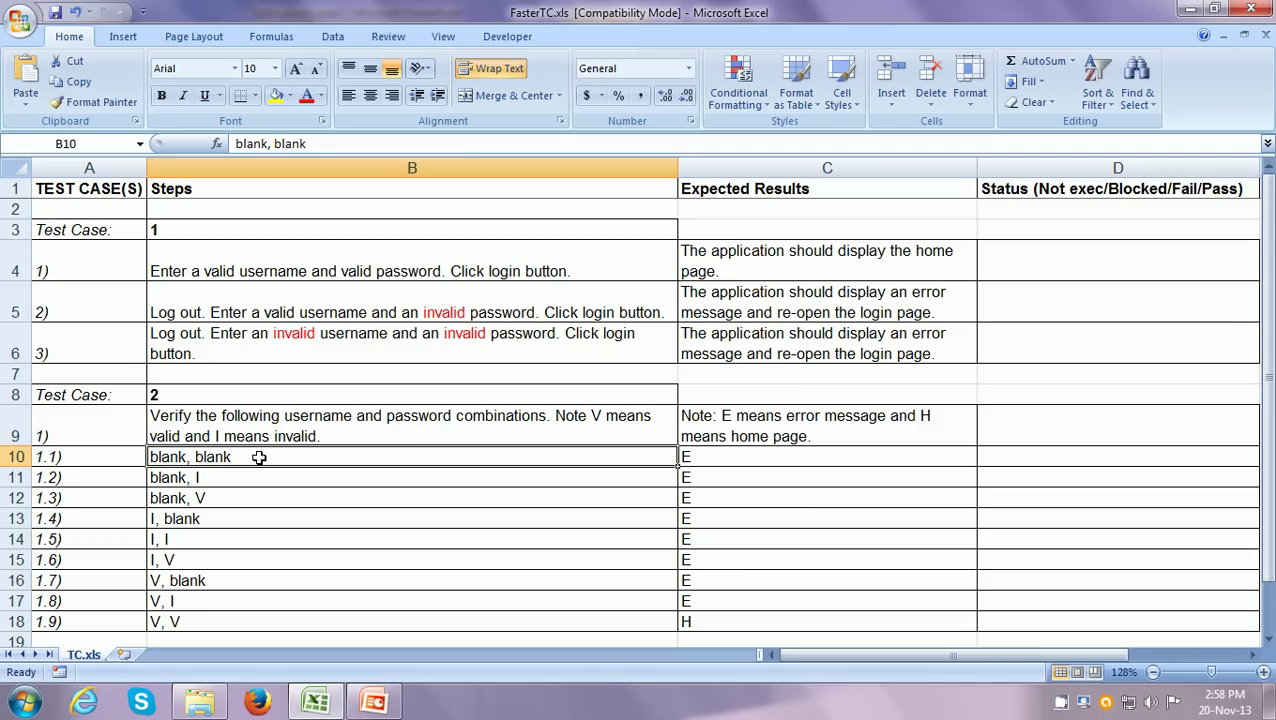
key("shift+Down")
key("shift+Down")
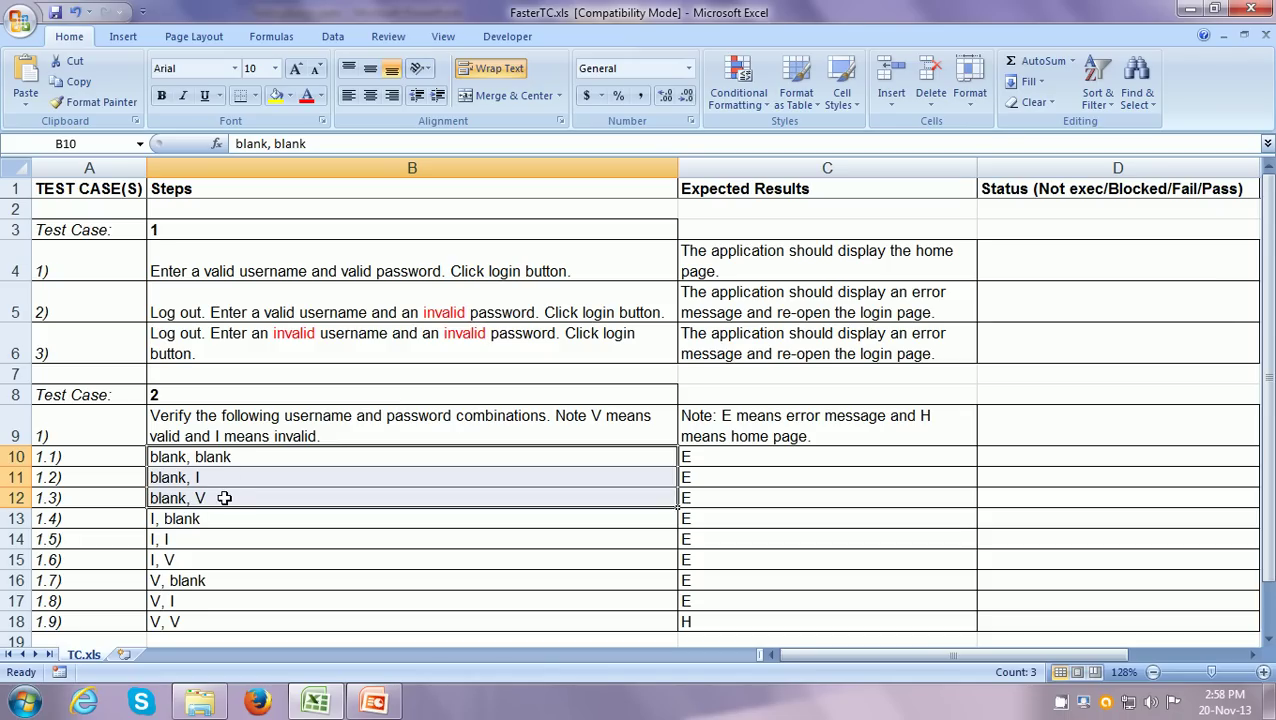
Select the invalid-username combinations in B13:B15 and the valid-username ones in B16:B18, and compare steps B4:B6 with test case 2 in B9:C18
left_click_drag(222, 518, 228, 558)
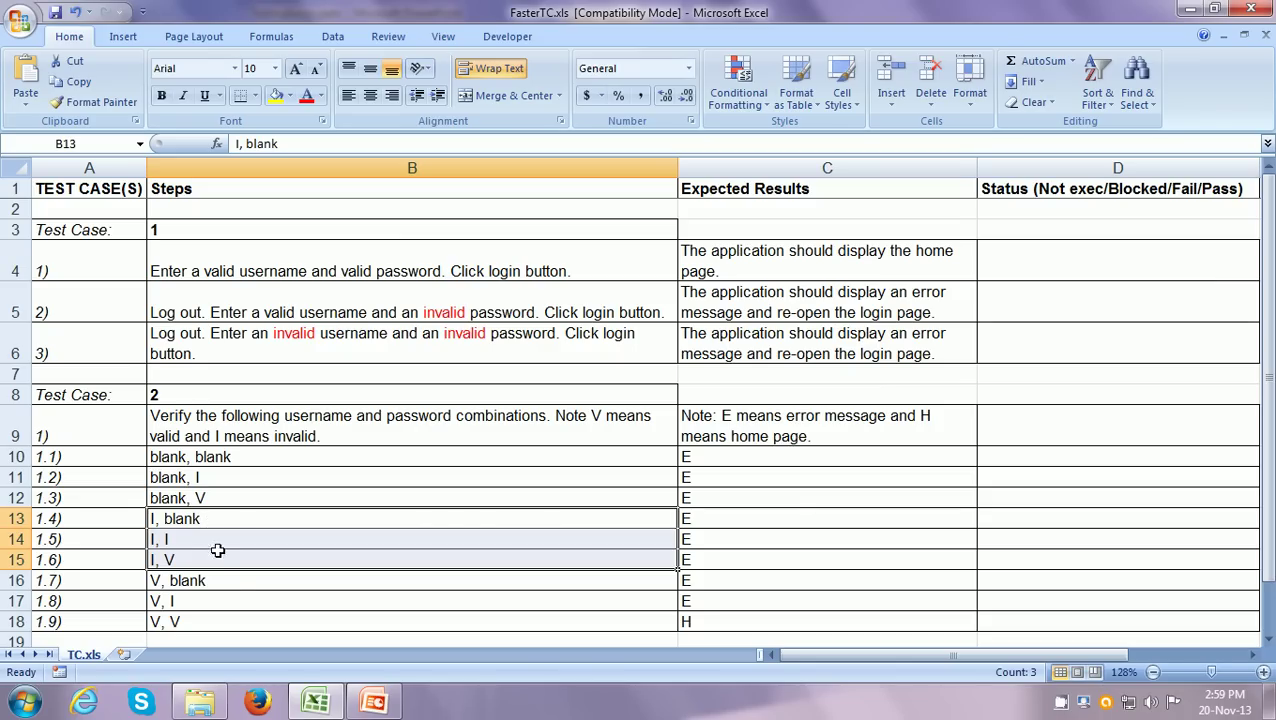
left_click_drag(229, 583, 231, 618)
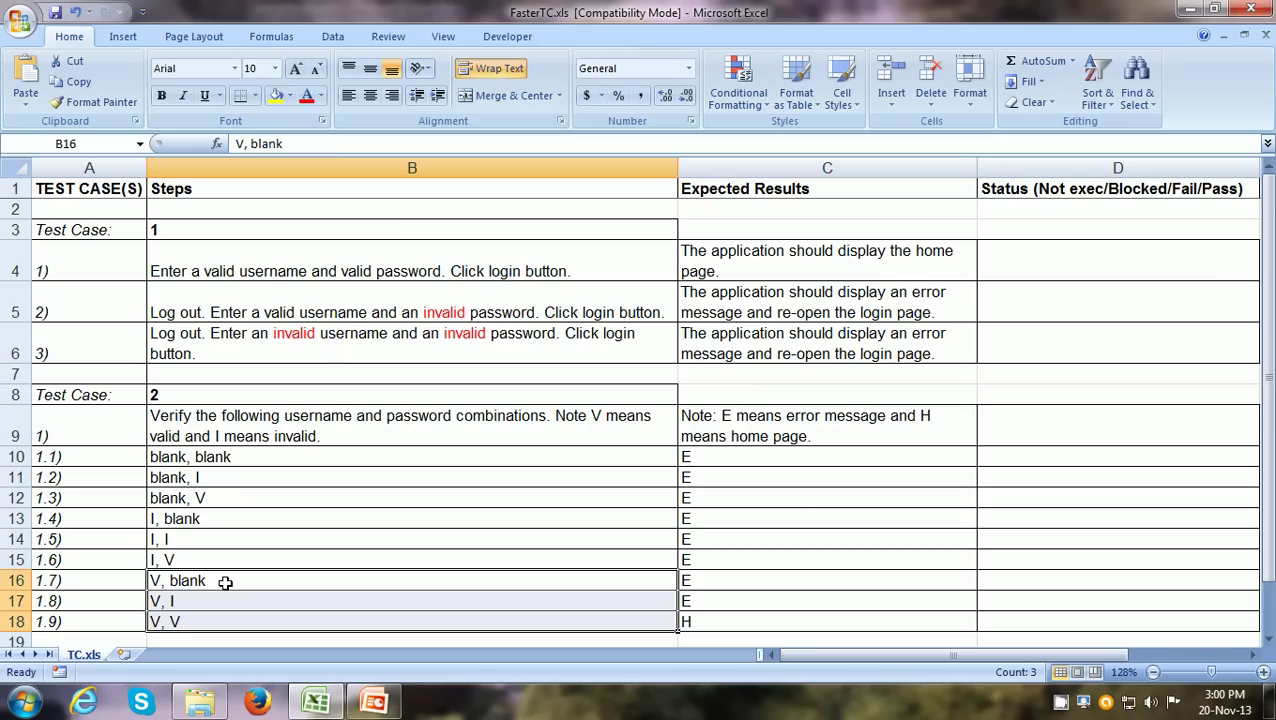
left_click_drag(172, 260, 286, 344)
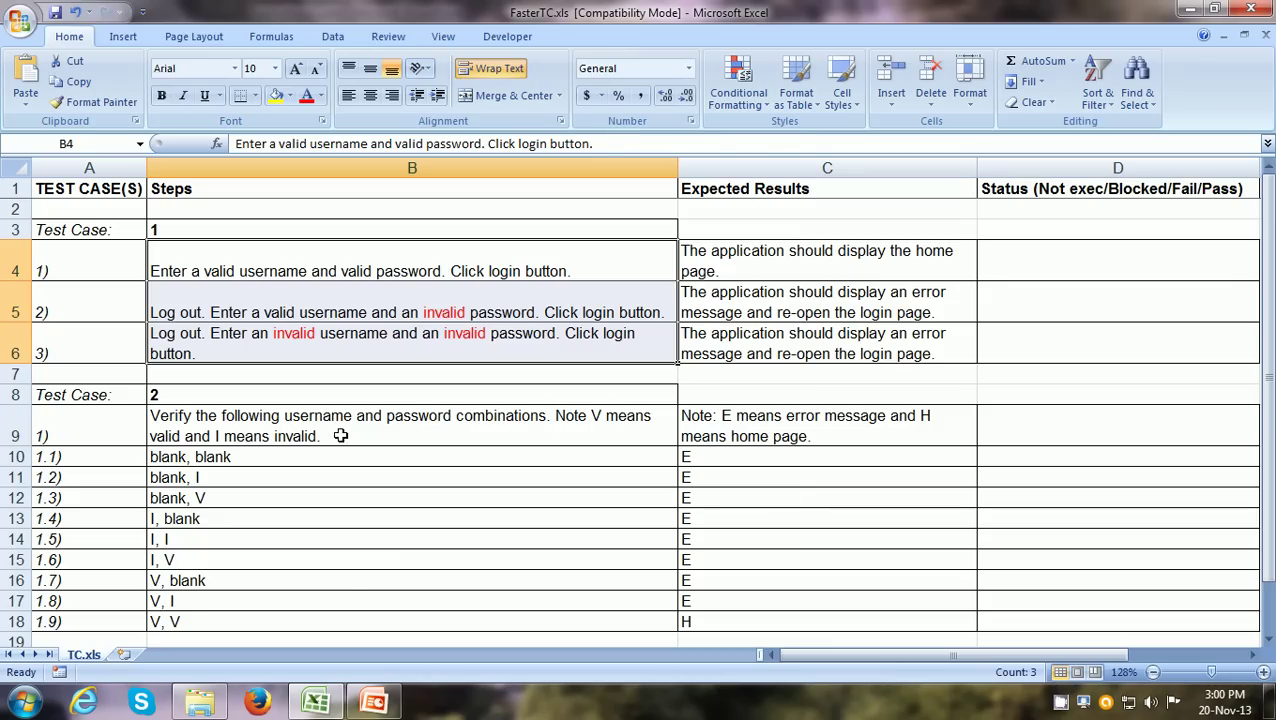
left_click_drag(338, 436, 704, 621)
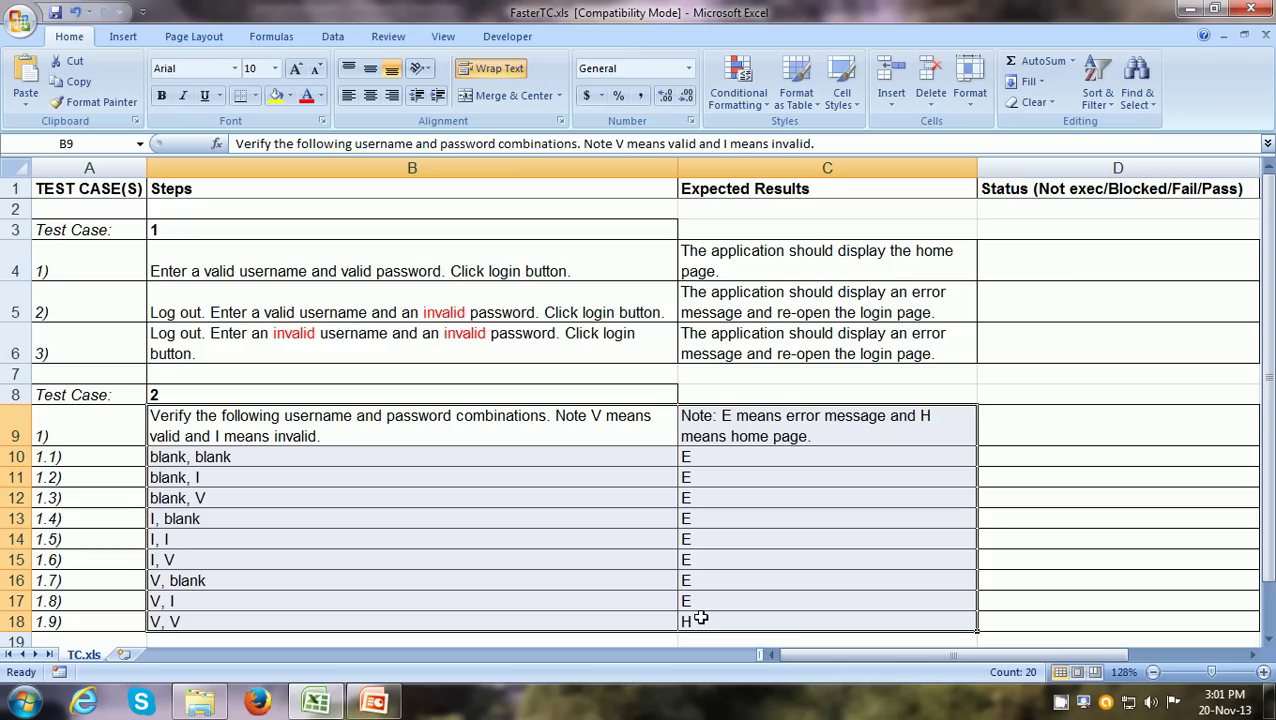
Switch to the TestingBasics.pptx presentation in PowerPoint, start the slide show from the current slide, and reveal its first bullet
left_click(390, 704)
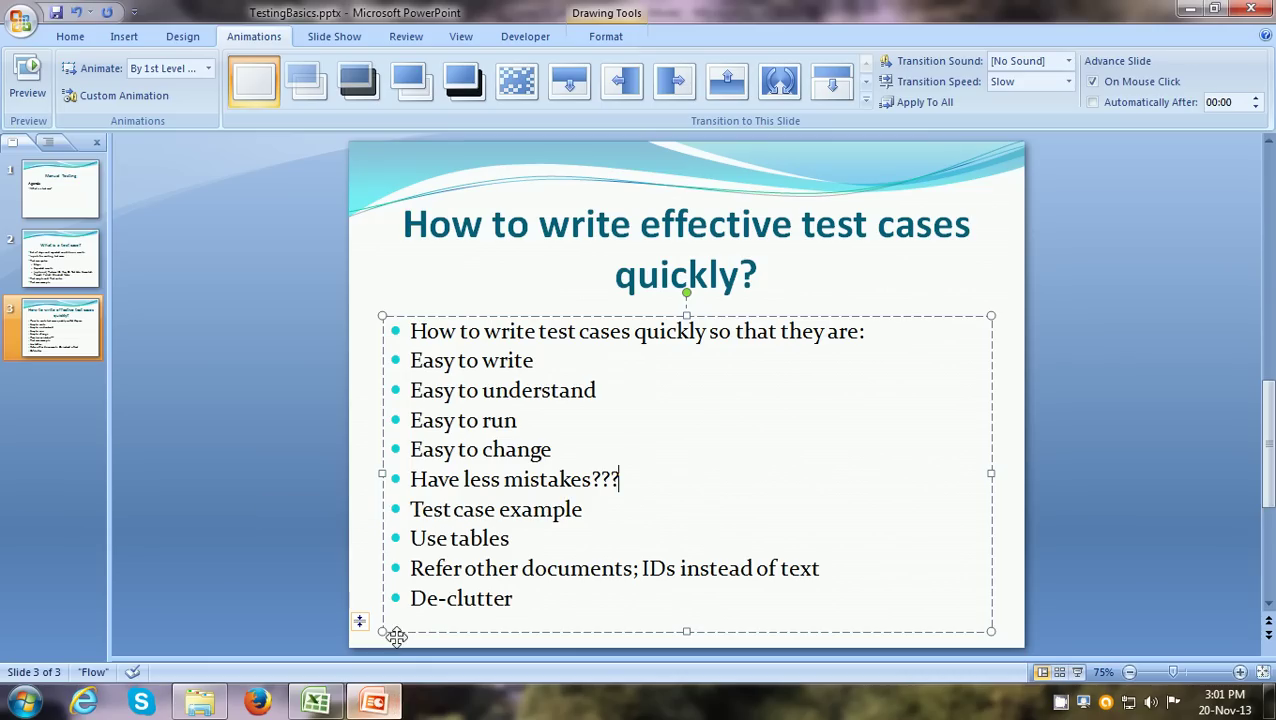
key("shift+F5")
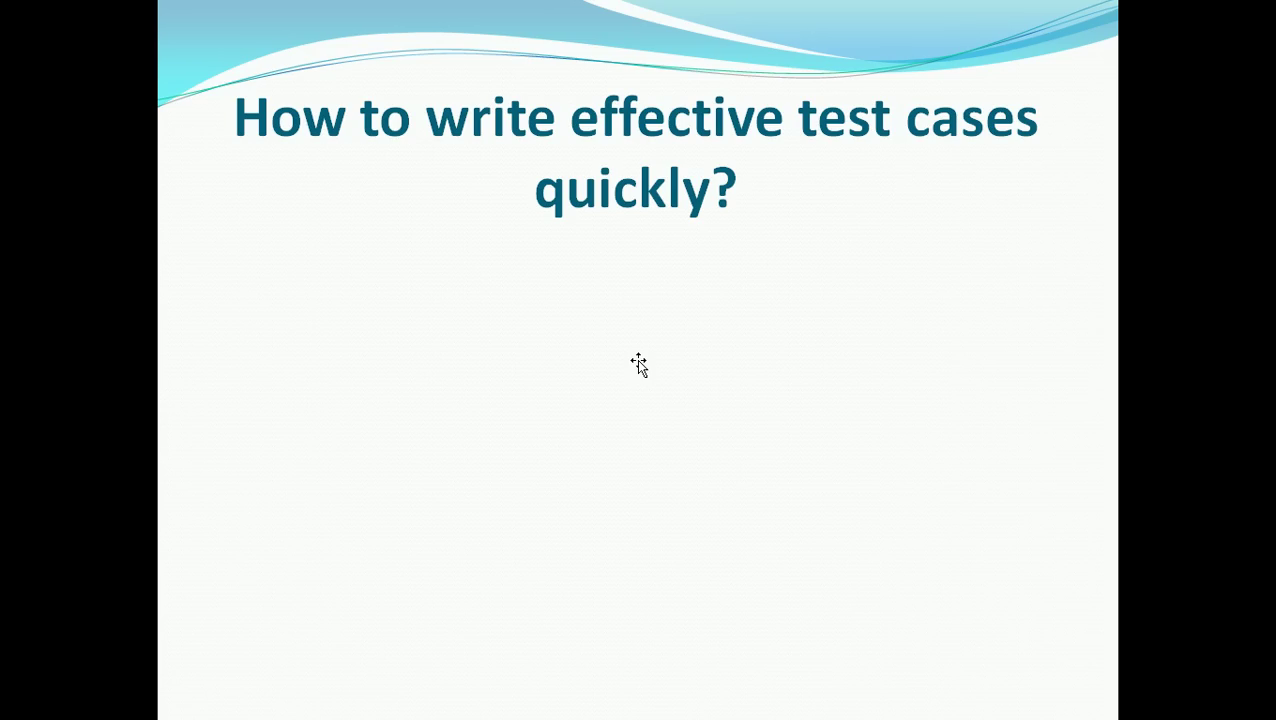
left_click(638, 364)
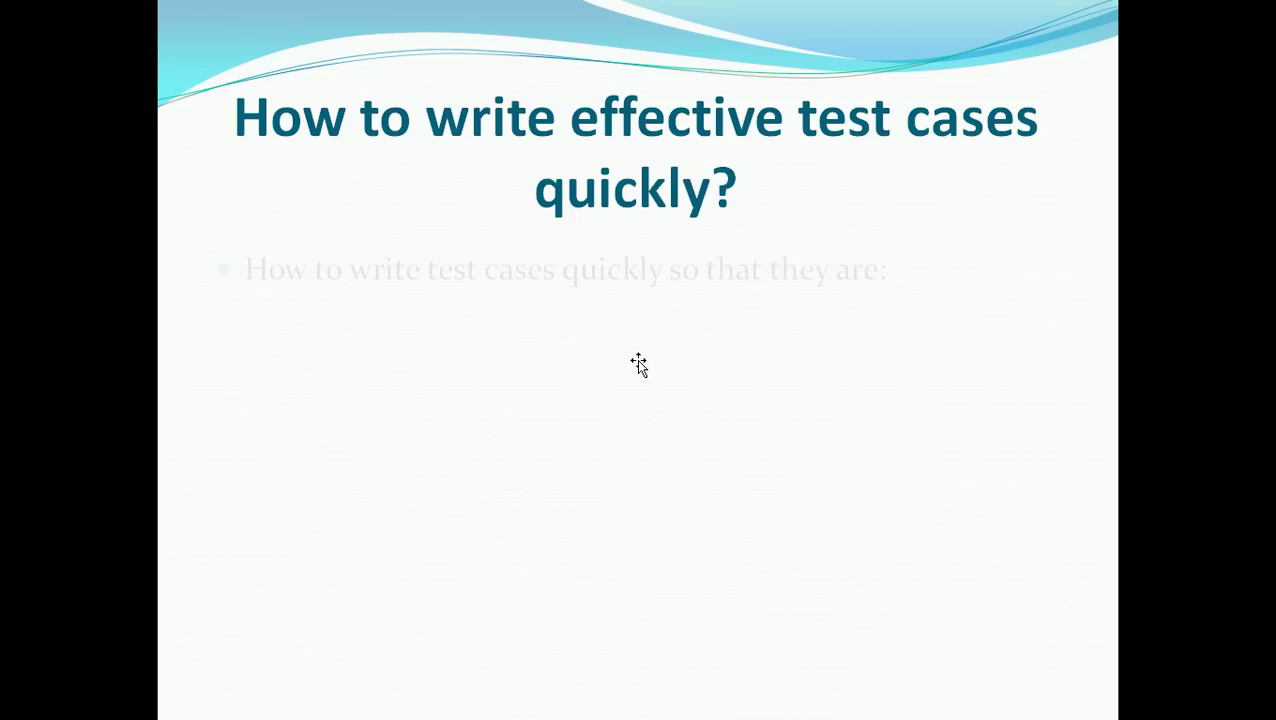